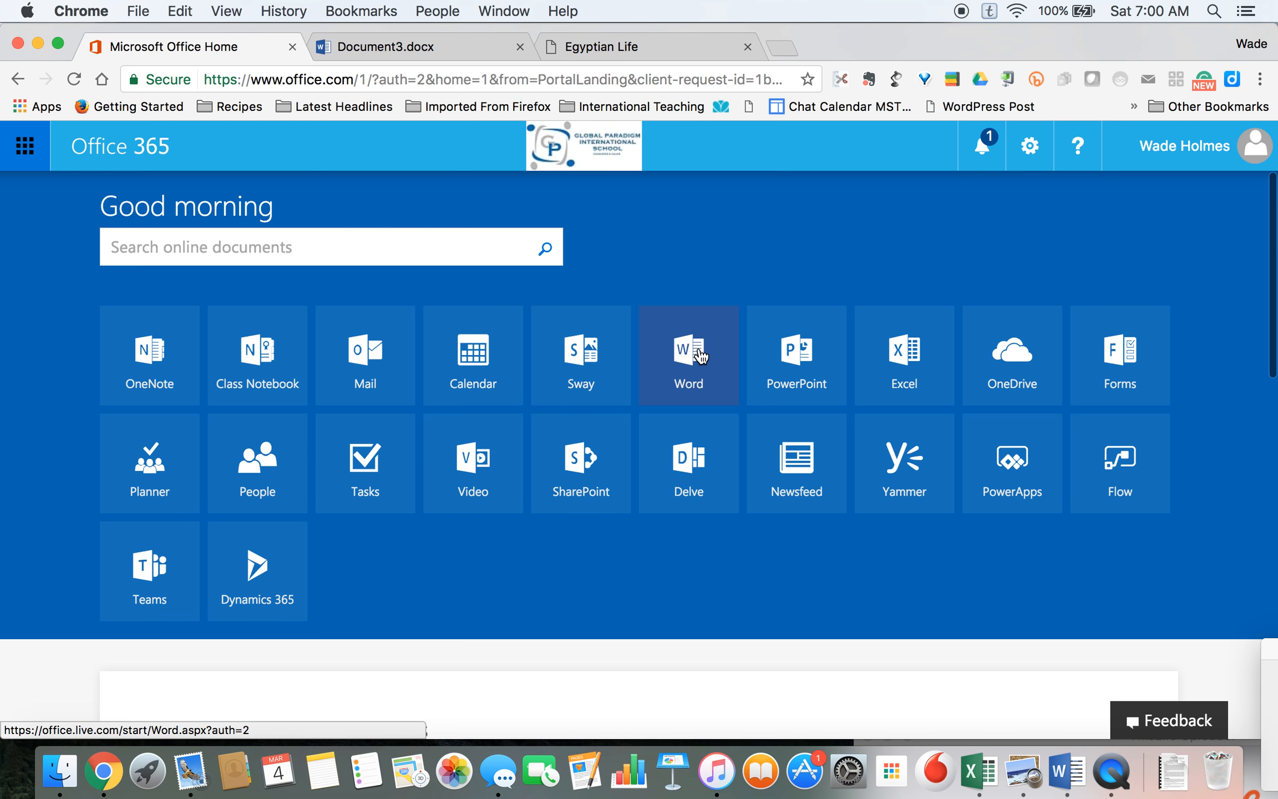
- Close the Document3 tab and create a new blank Word document
left_click(519, 46)
left_click(687, 371)
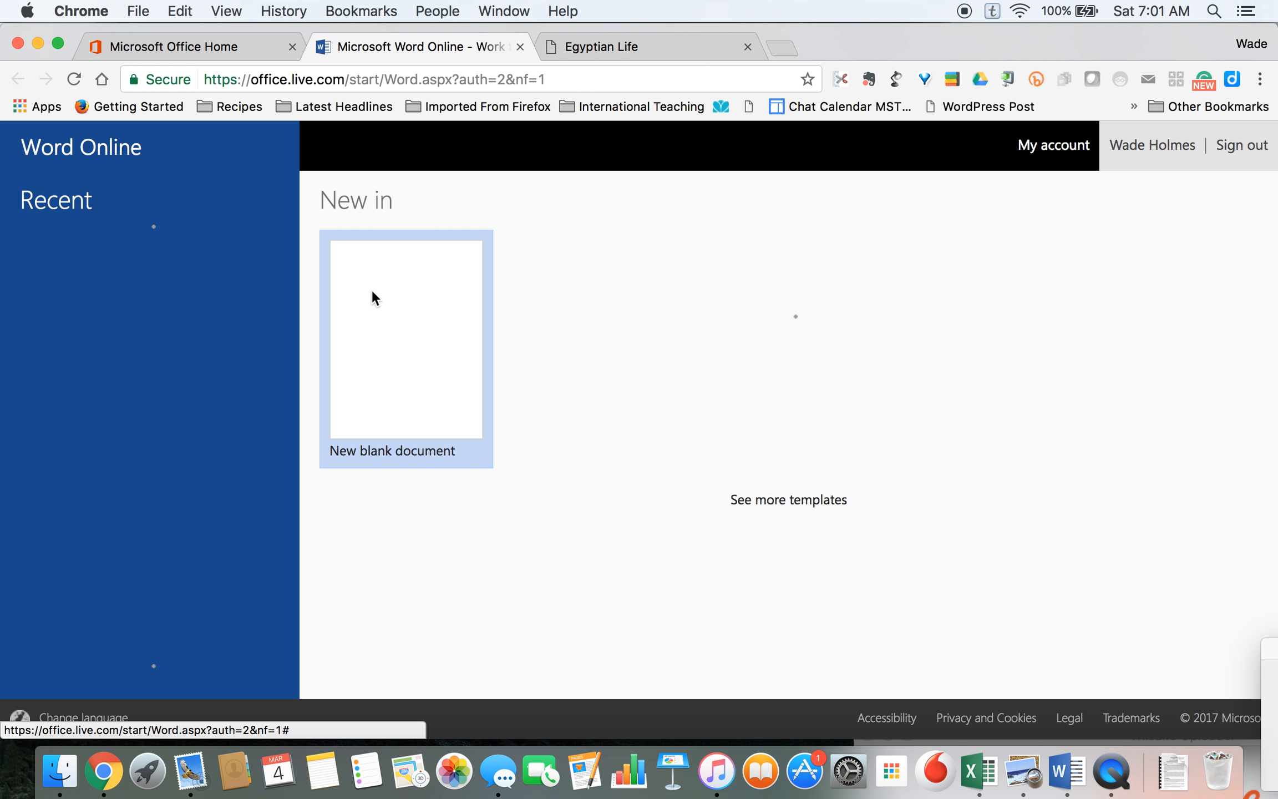
left_click(374, 312)
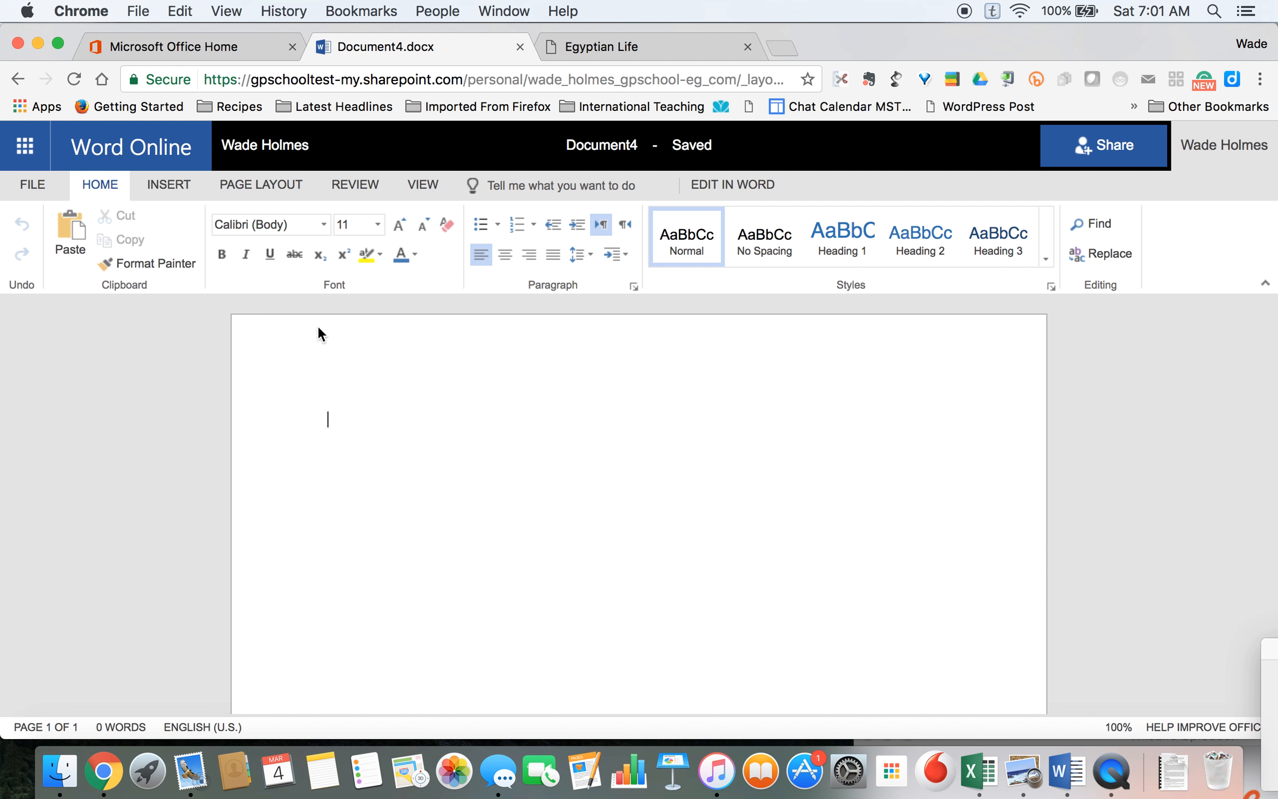
- Enter the centred, bold and underlined title "Resource Table: Ancient Egypt" at the start of the document
left_click(506, 254)
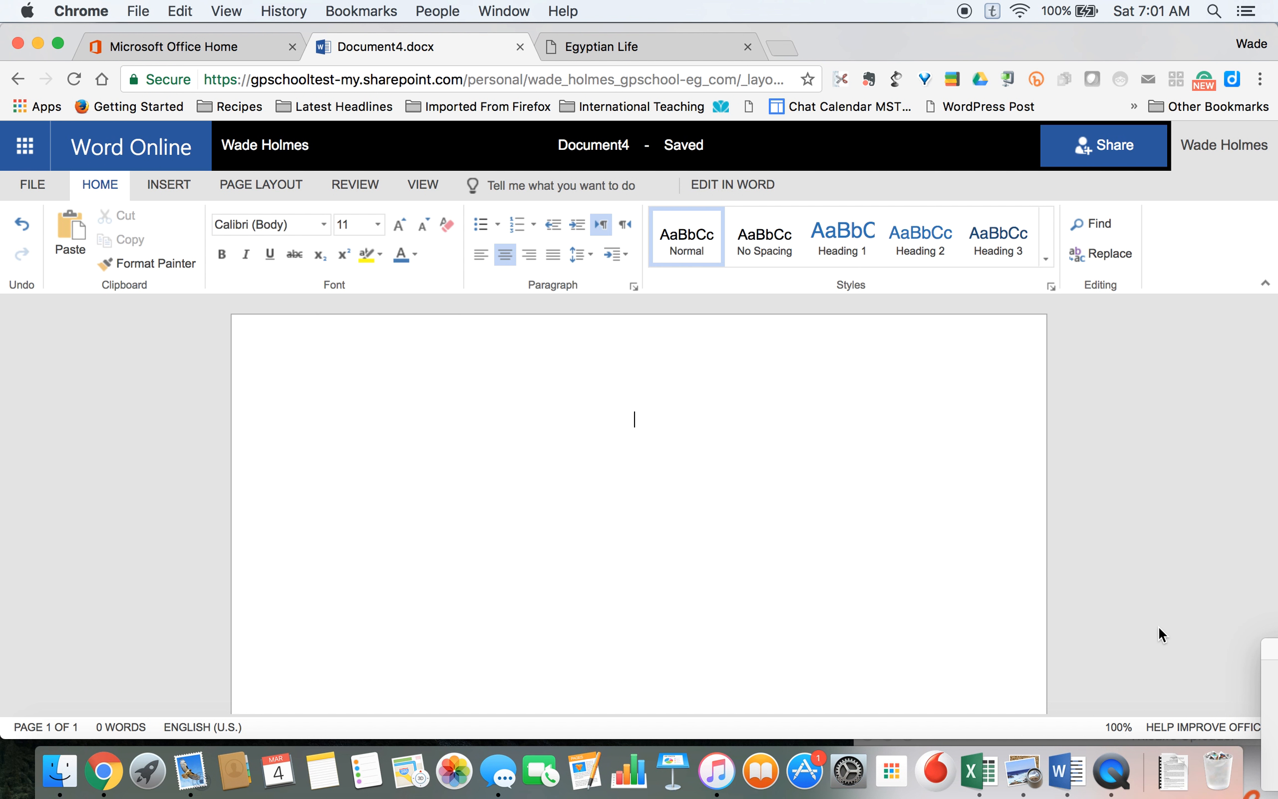
type("Resource T")
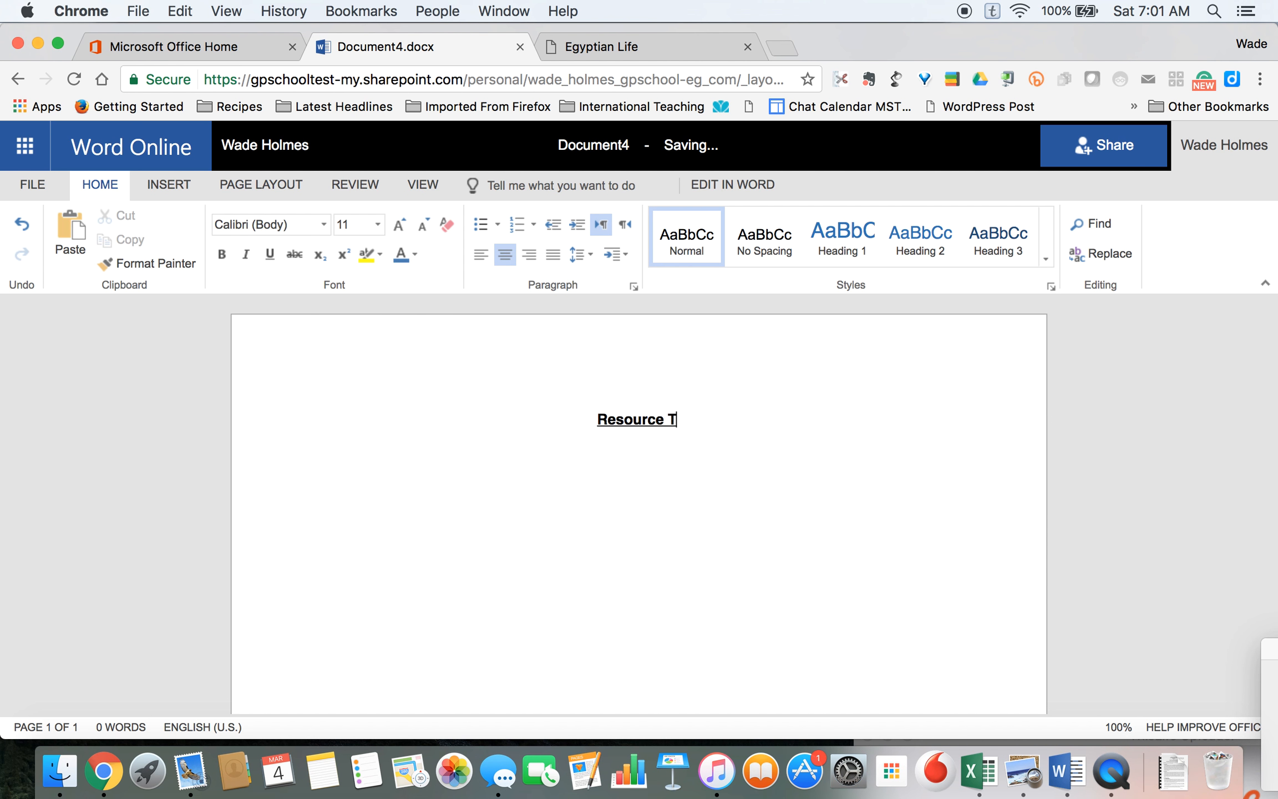
type("able: ")
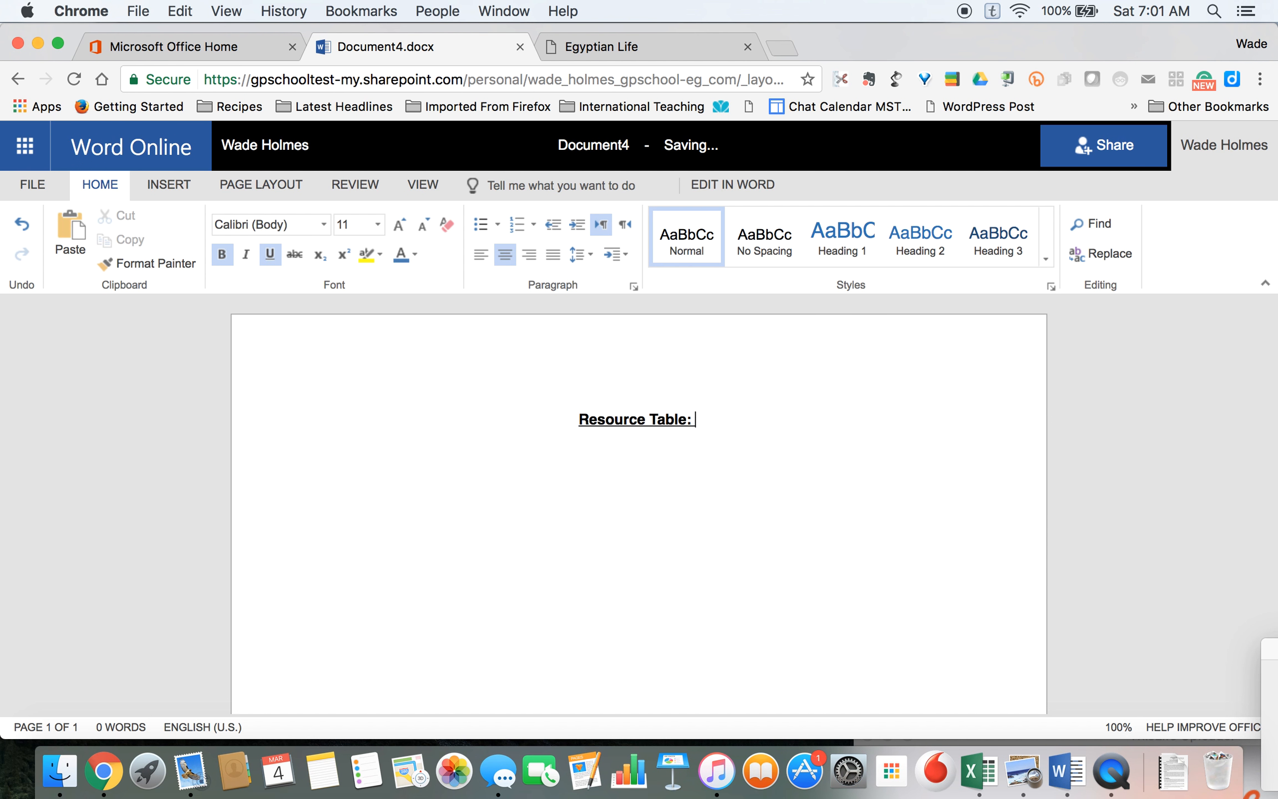
type("Ancient ")
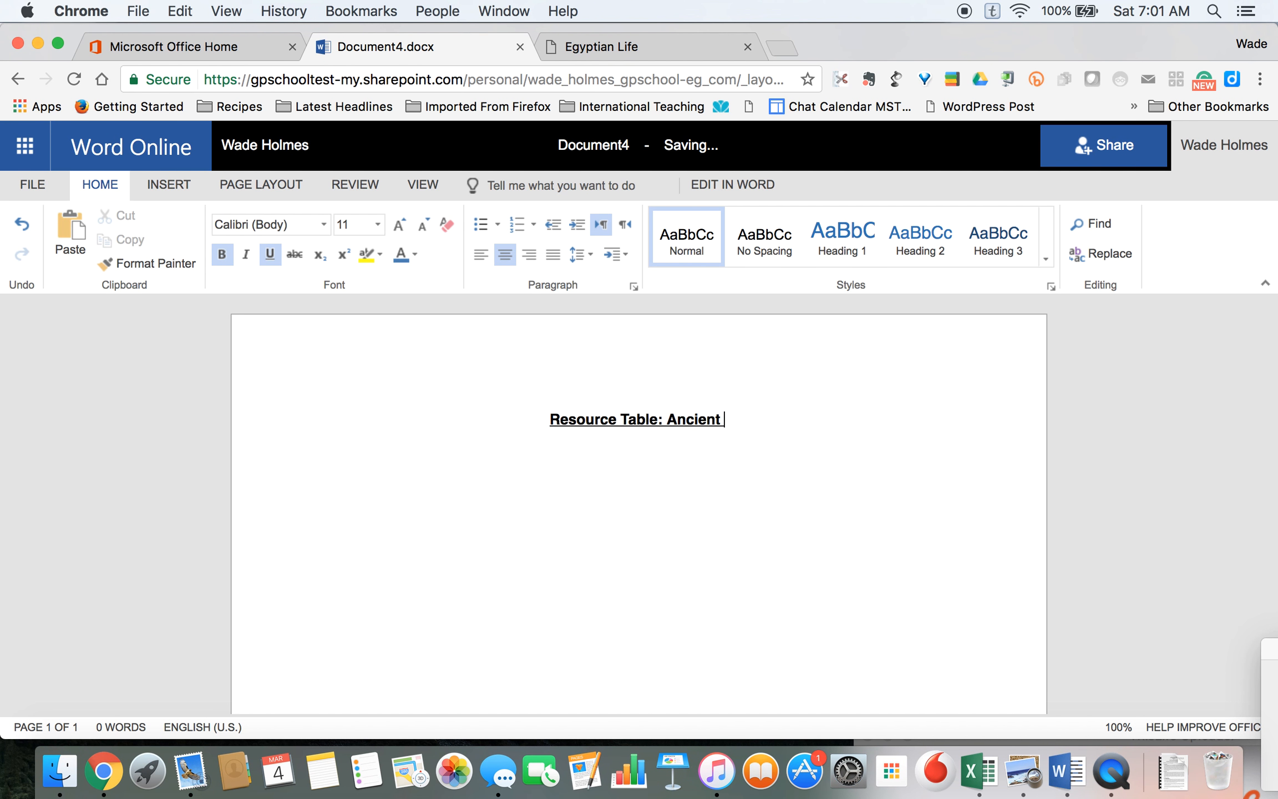
type("Egypt")
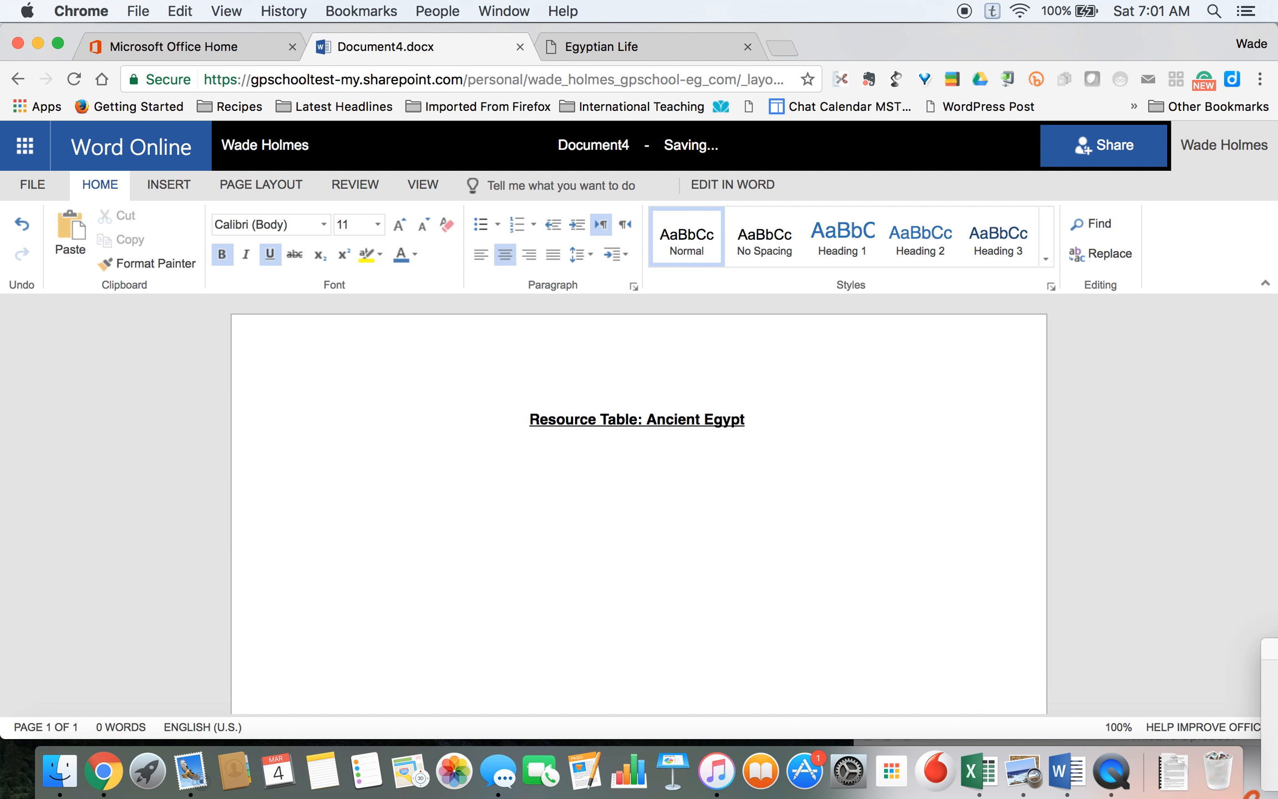
key("super+b")
key("super+u")
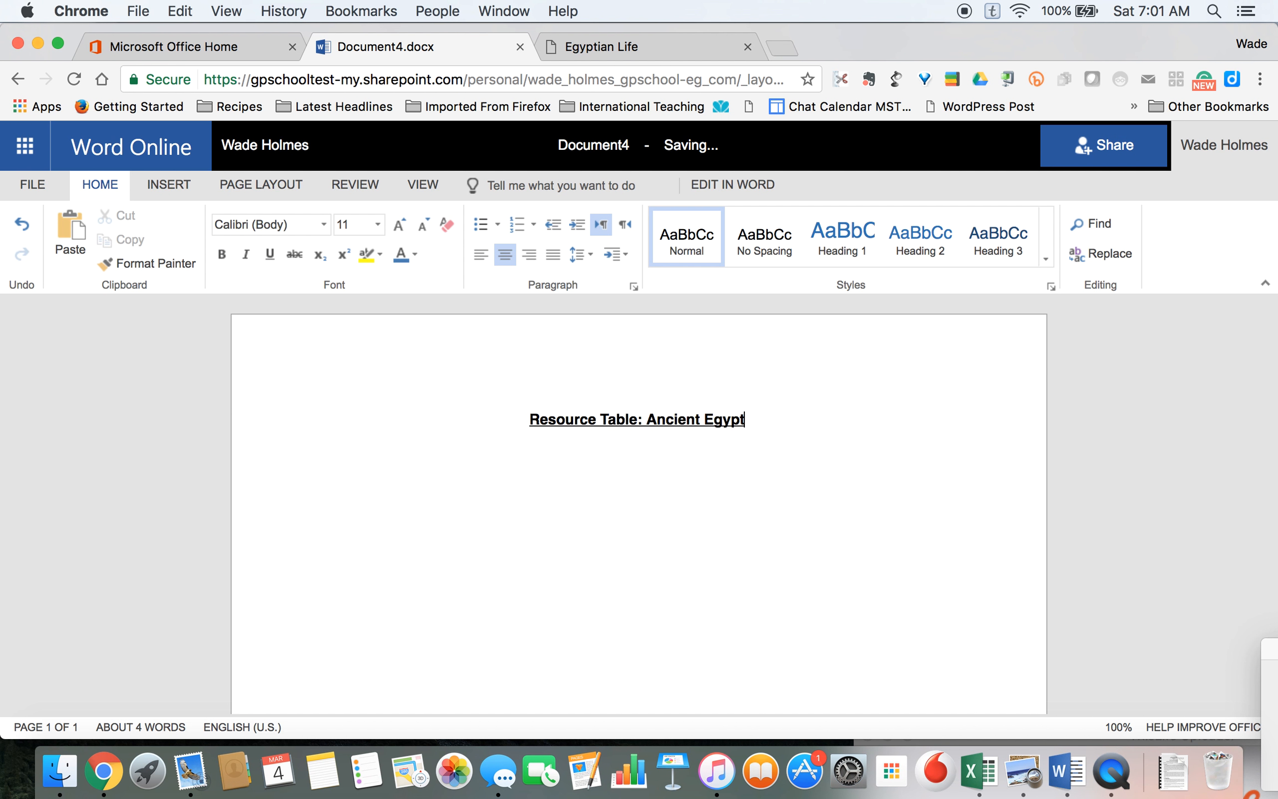
- Insert a table with two columns and one row on a new line below the title
key("Return")
left_click(162, 184)
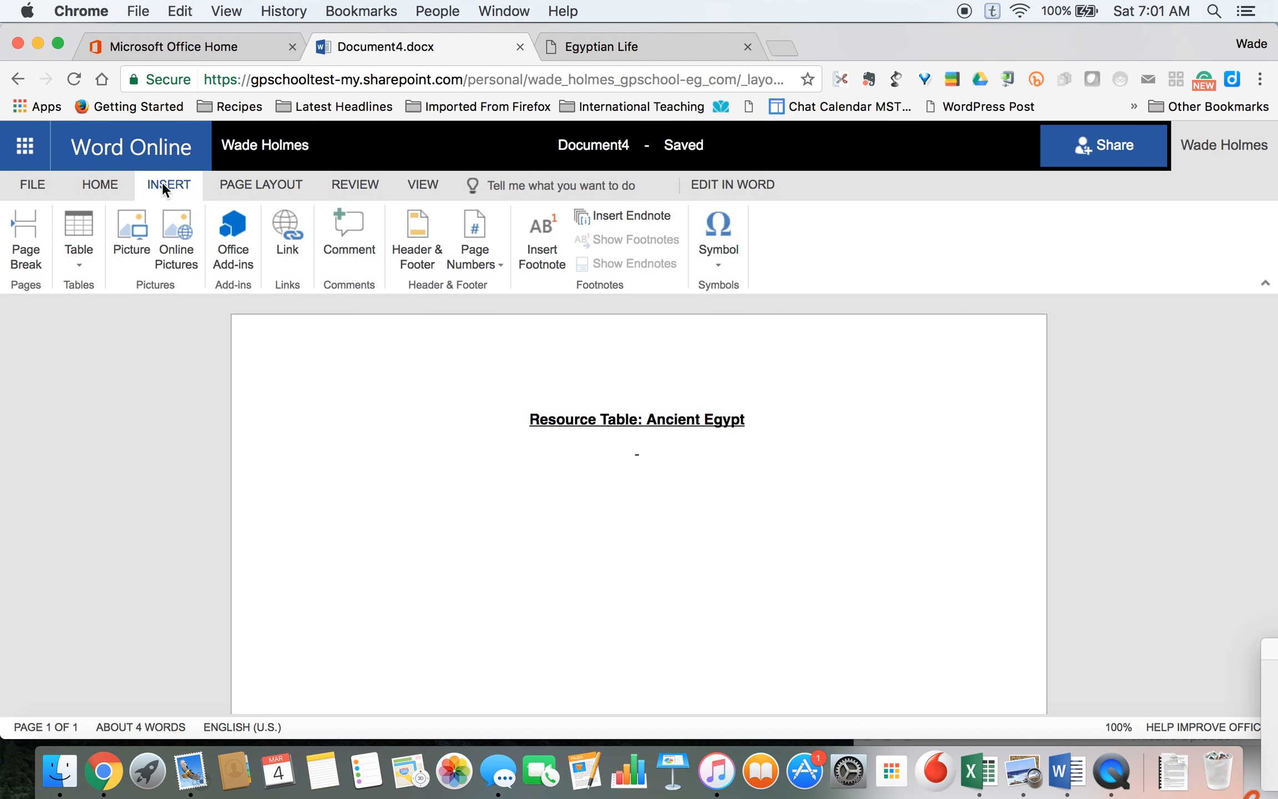
left_click(82, 229)
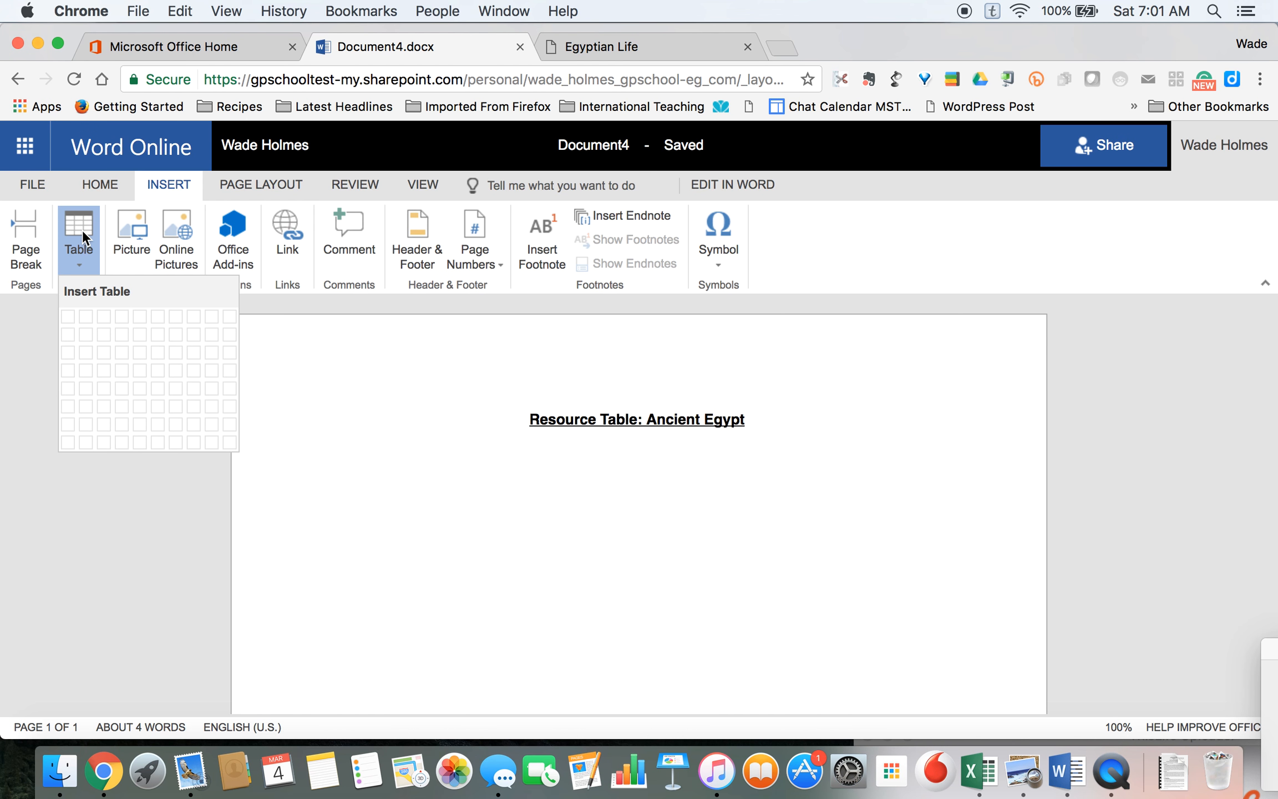
left_click(87, 318)
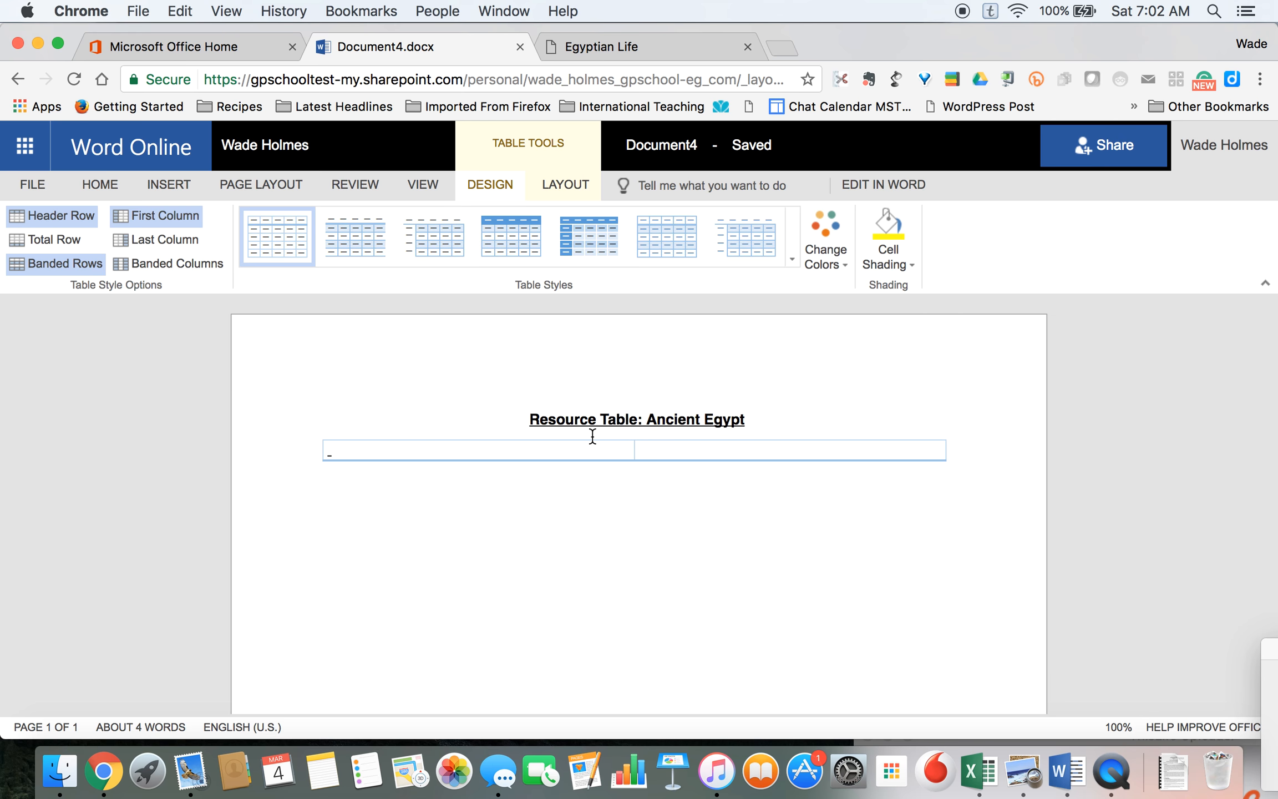
- Fill the table's header cells with "Resource" and "Explanation" in bold, underlined text
left_click(99, 185)
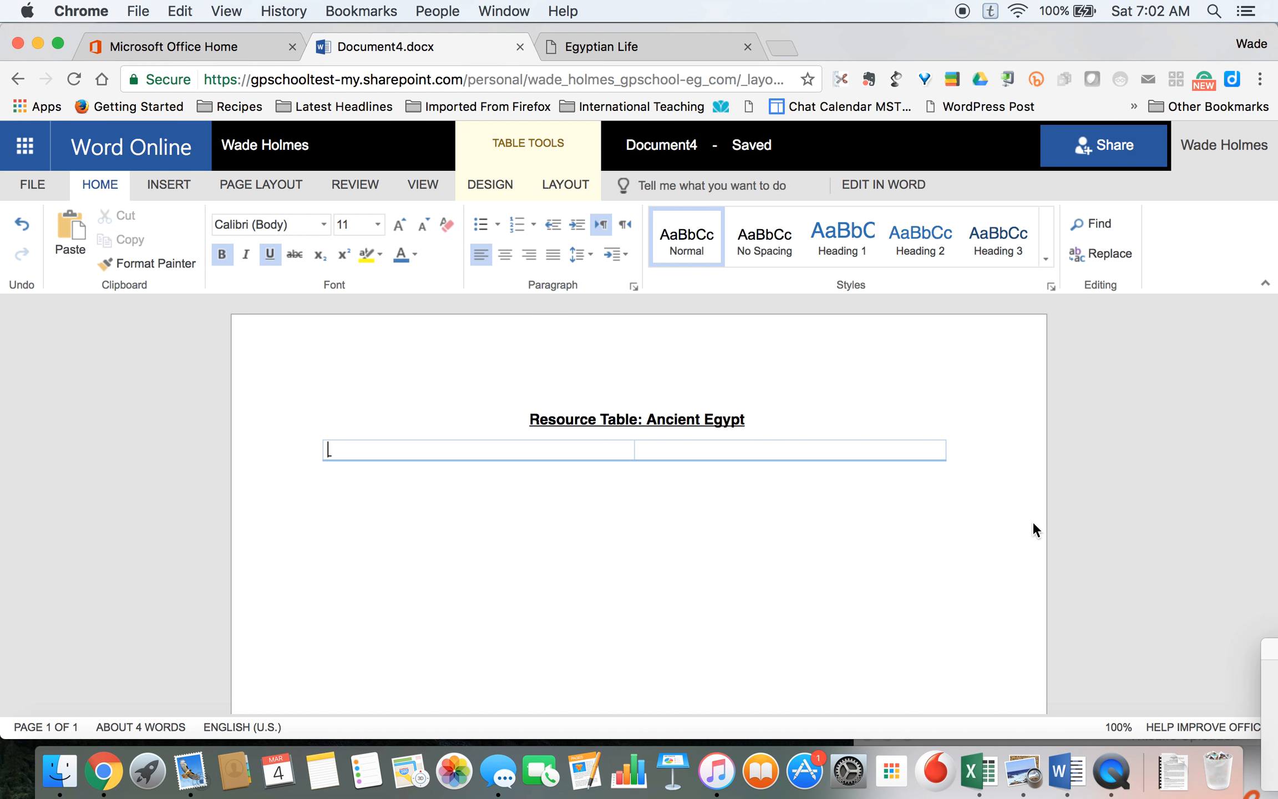
type("Resource\tE")
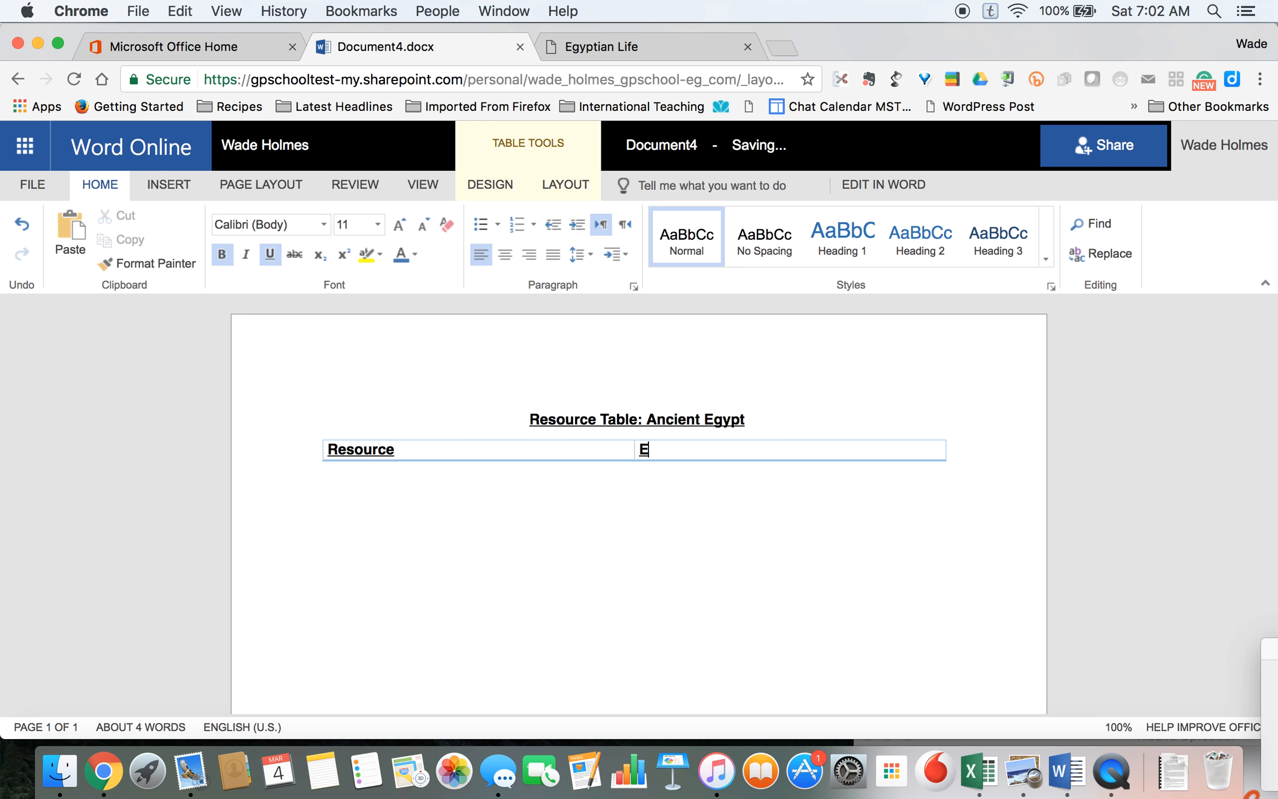
type("xplanation")
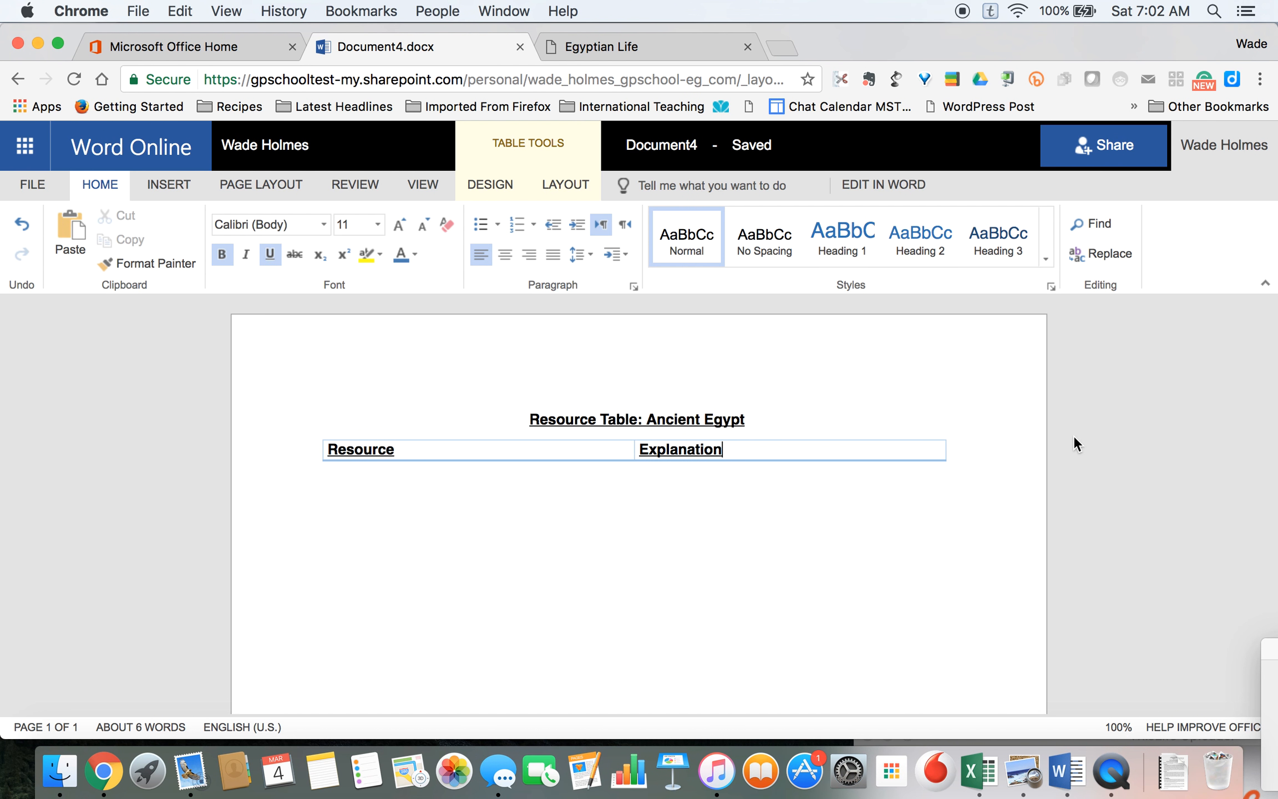
- Add a second table row and enter "Egyptian Life" under Resource without bold or underline, matching the open web page's title
key("Tab")
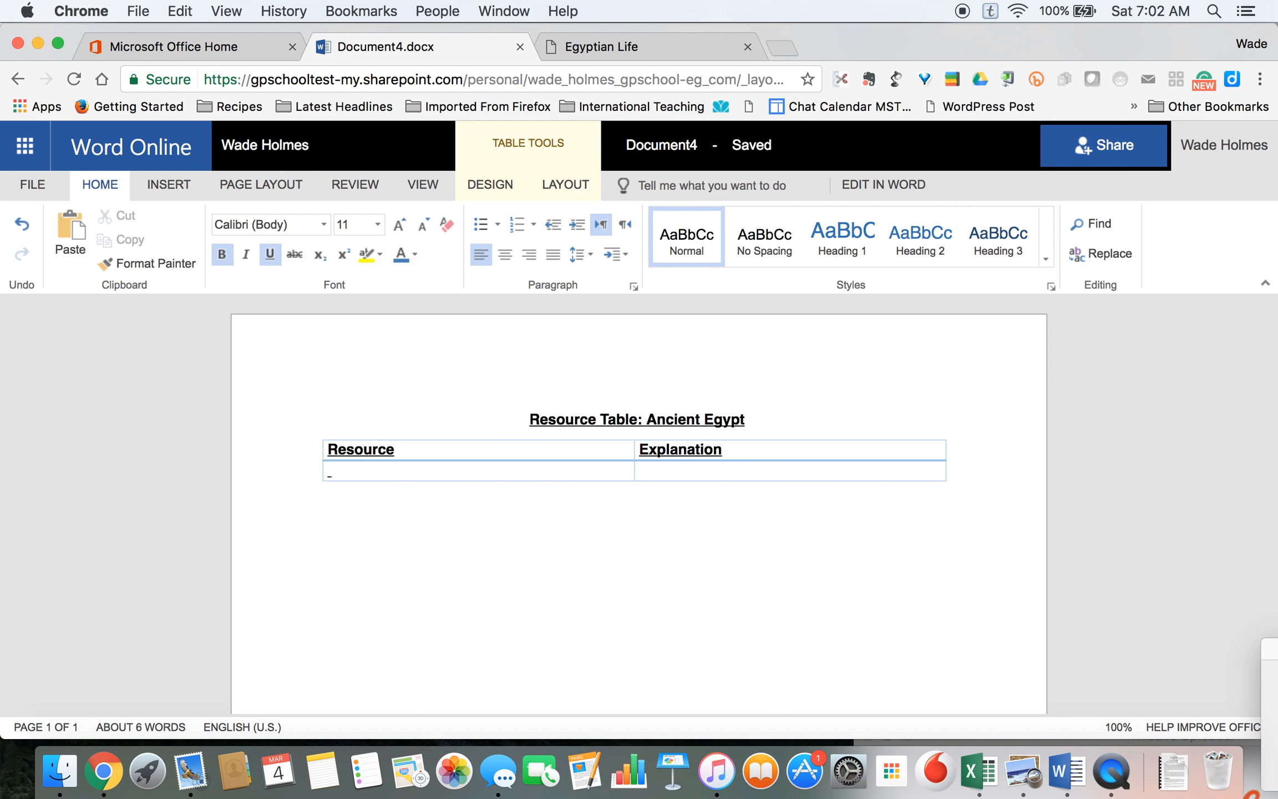
key("super+b")
key("super+u")
left_click(641, 47)
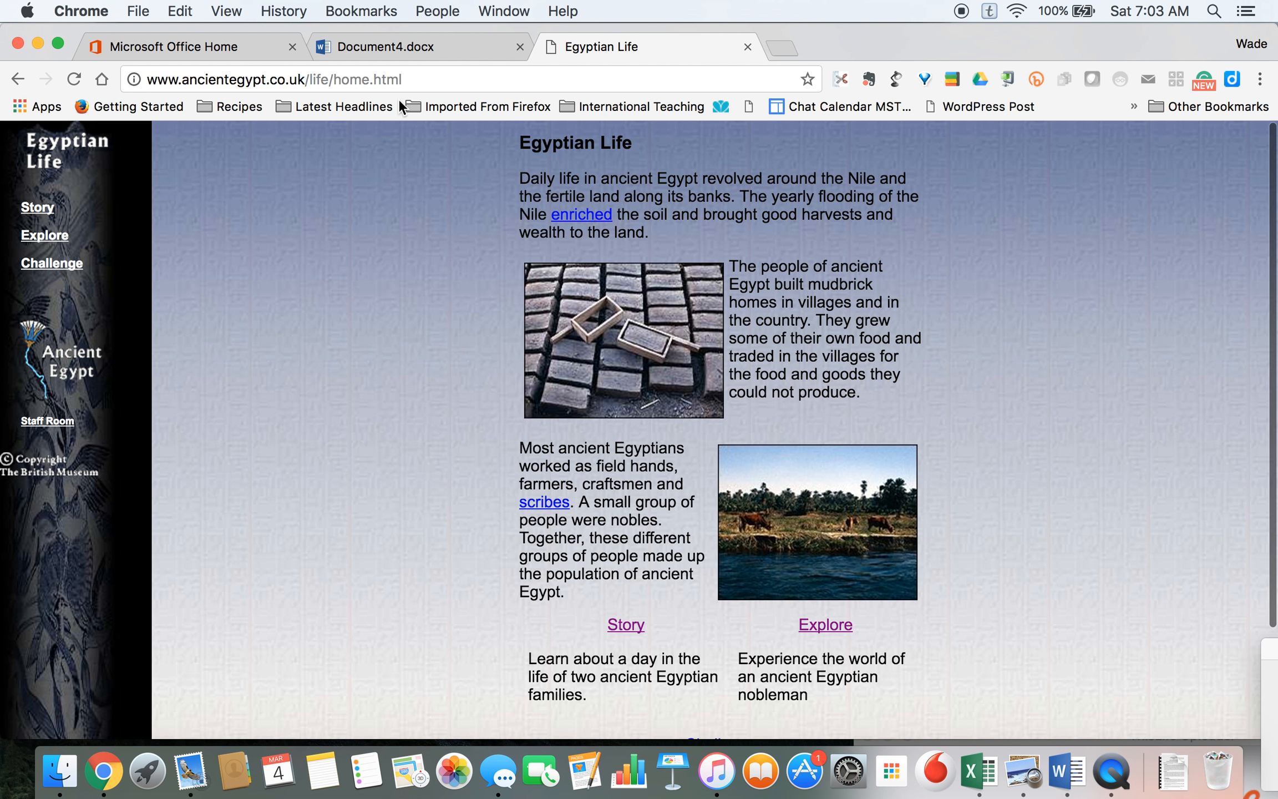
left_click(422, 47)
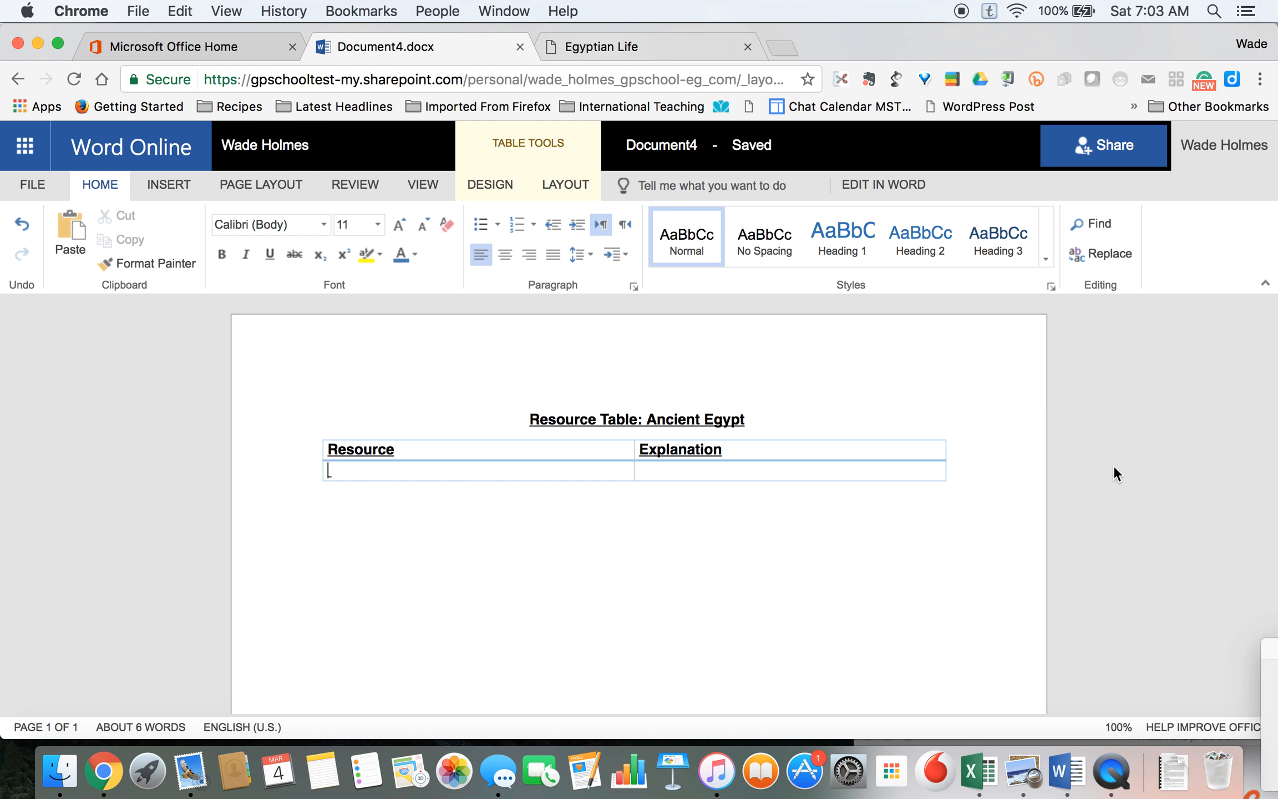
type("Egyptian Life")
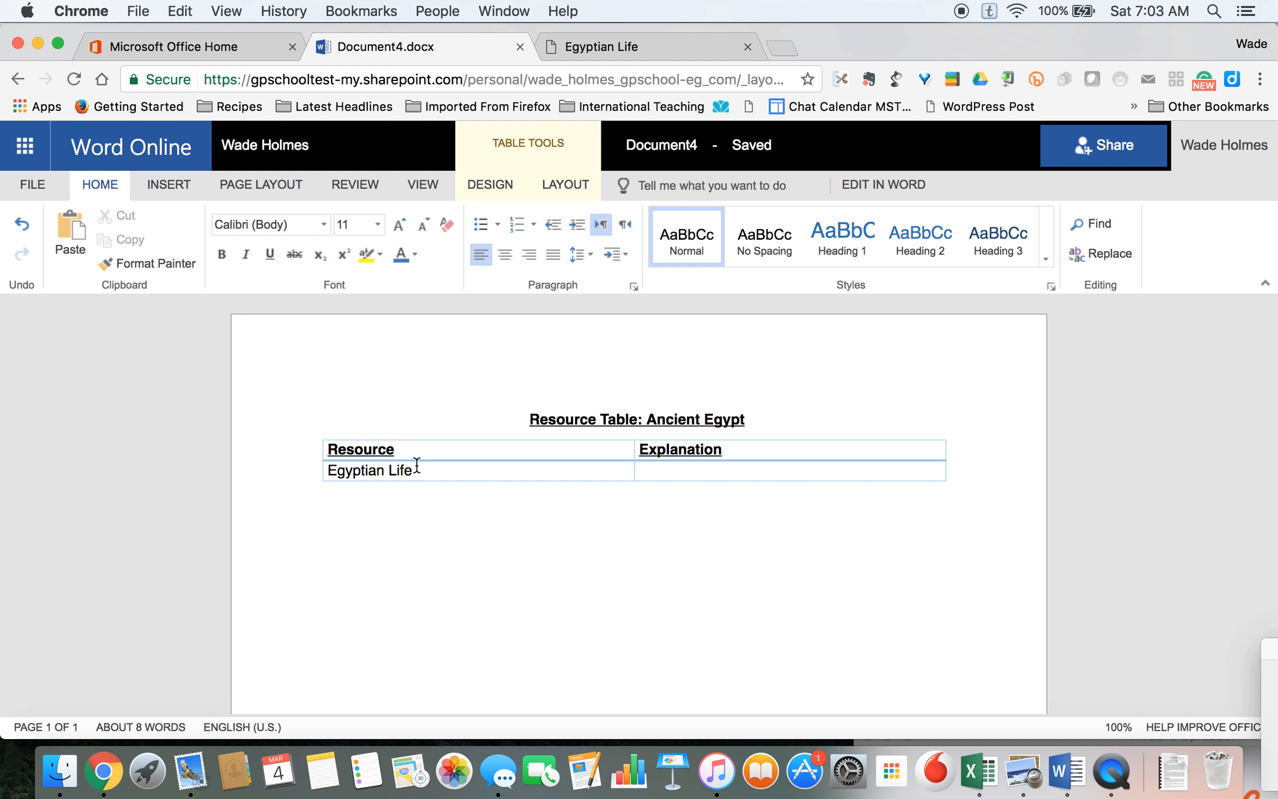
left_click_drag(417, 470, 327, 472)
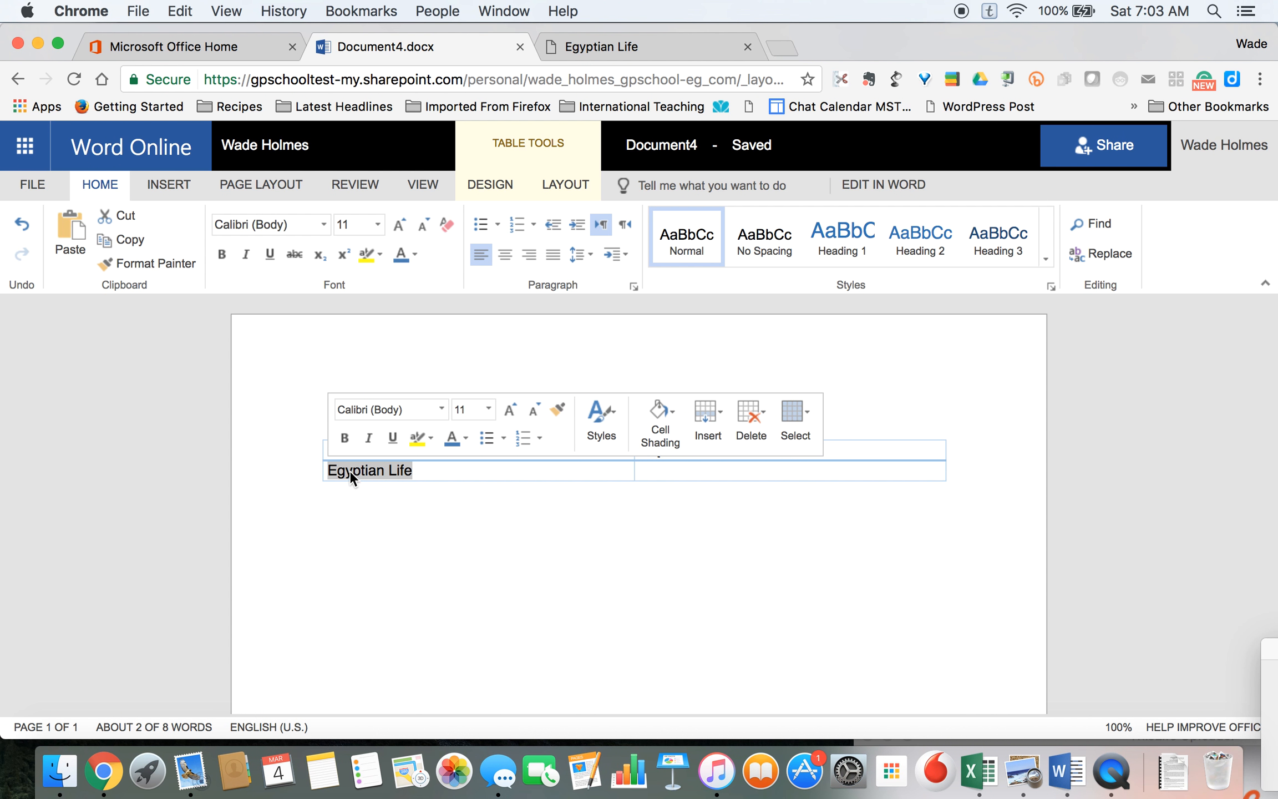
right_click(352, 470)
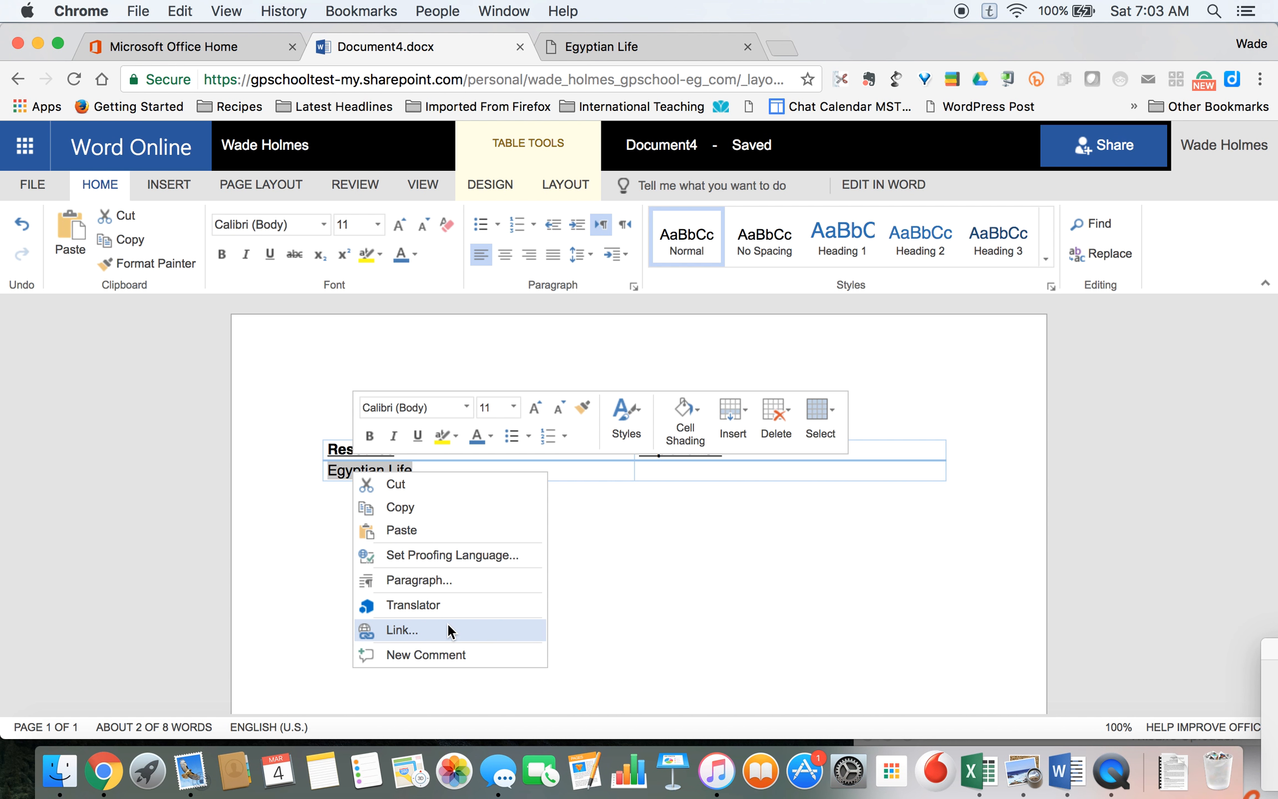
left_click(414, 632)
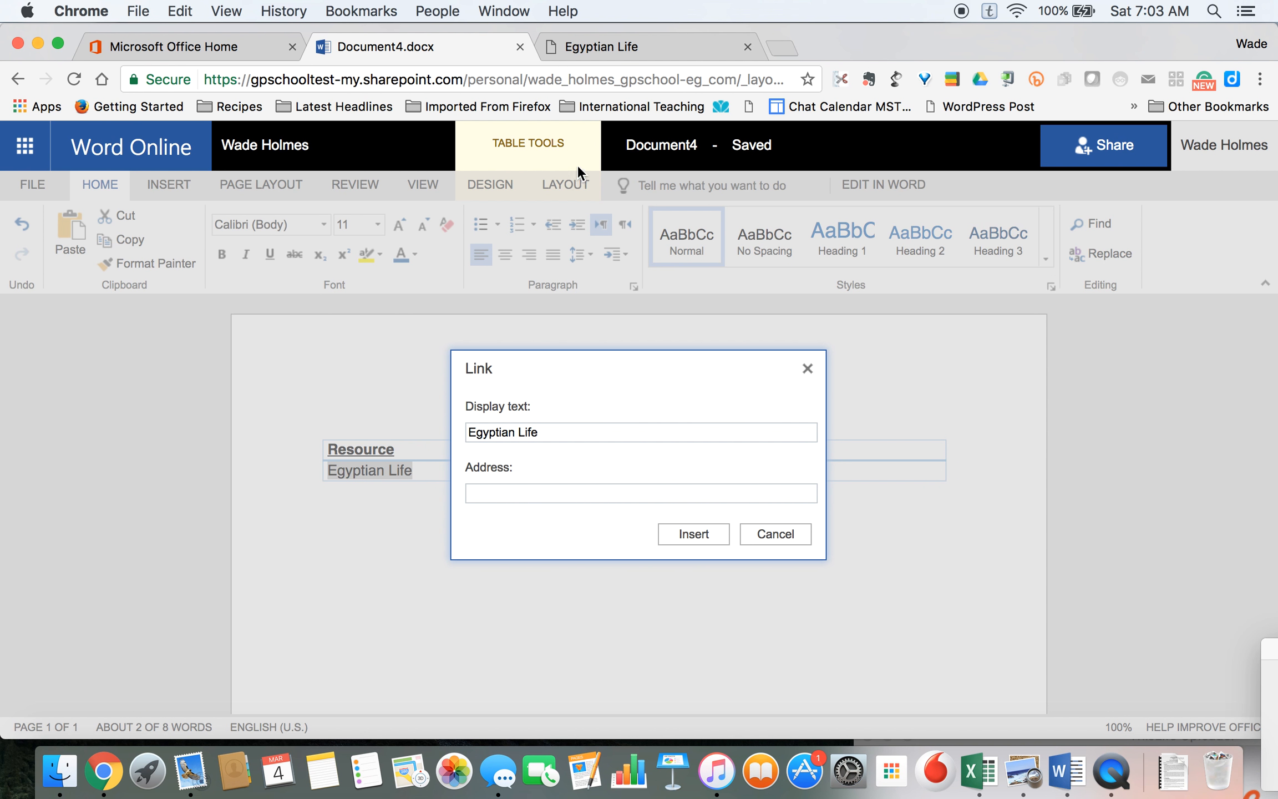
left_click(602, 43)
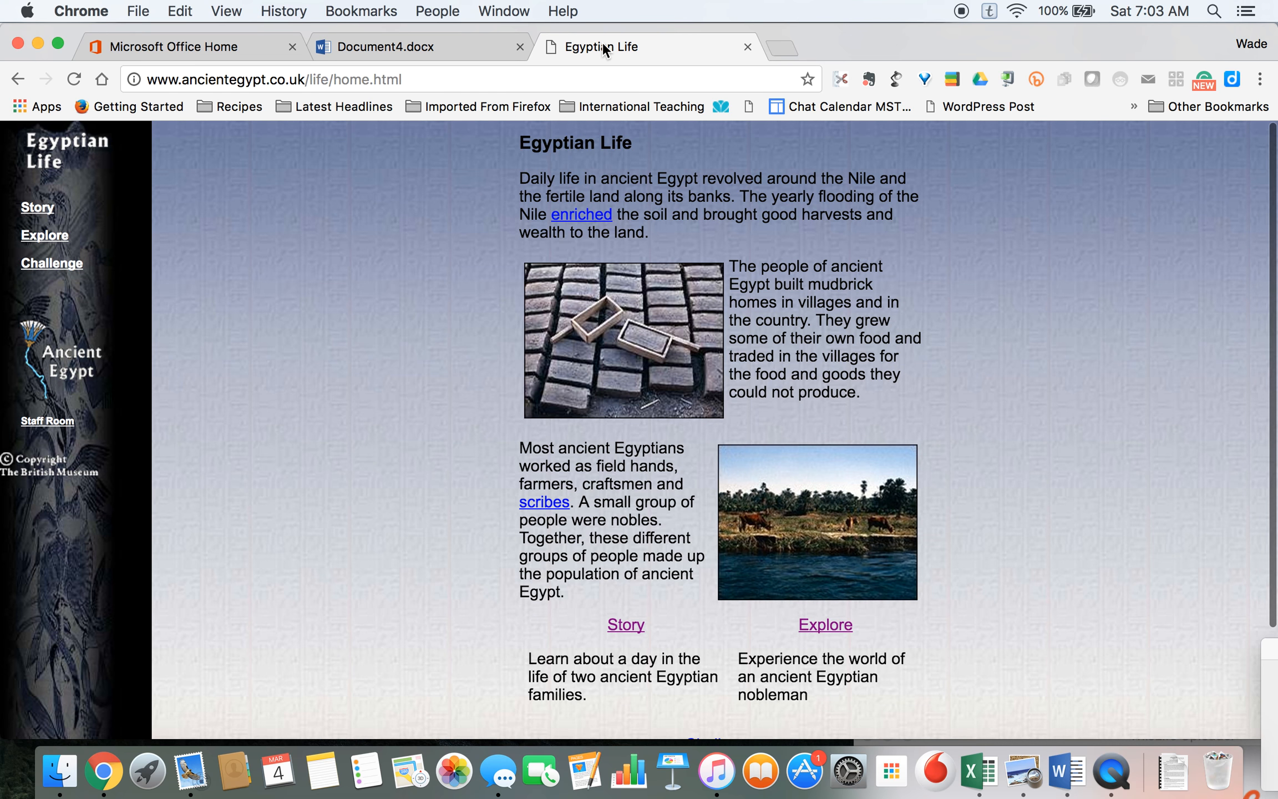
left_click(293, 80)
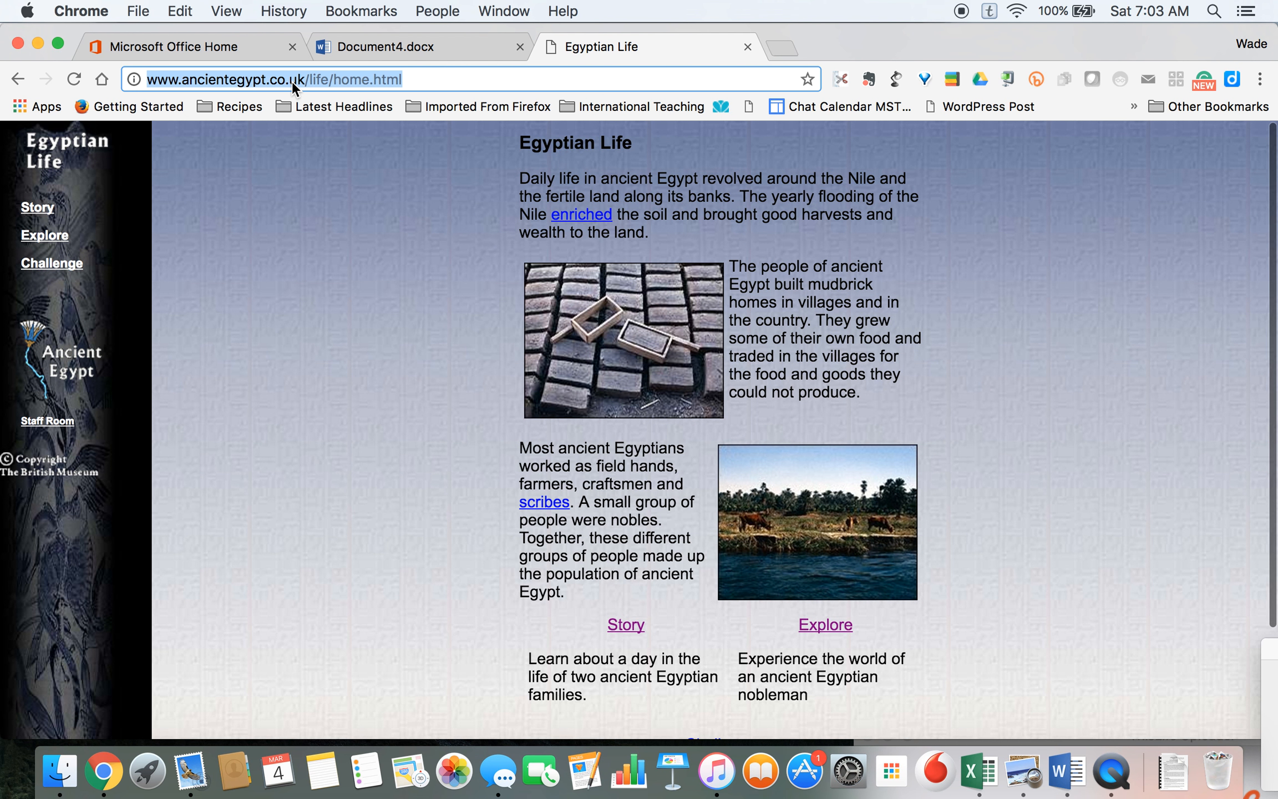
right_click(292, 81)
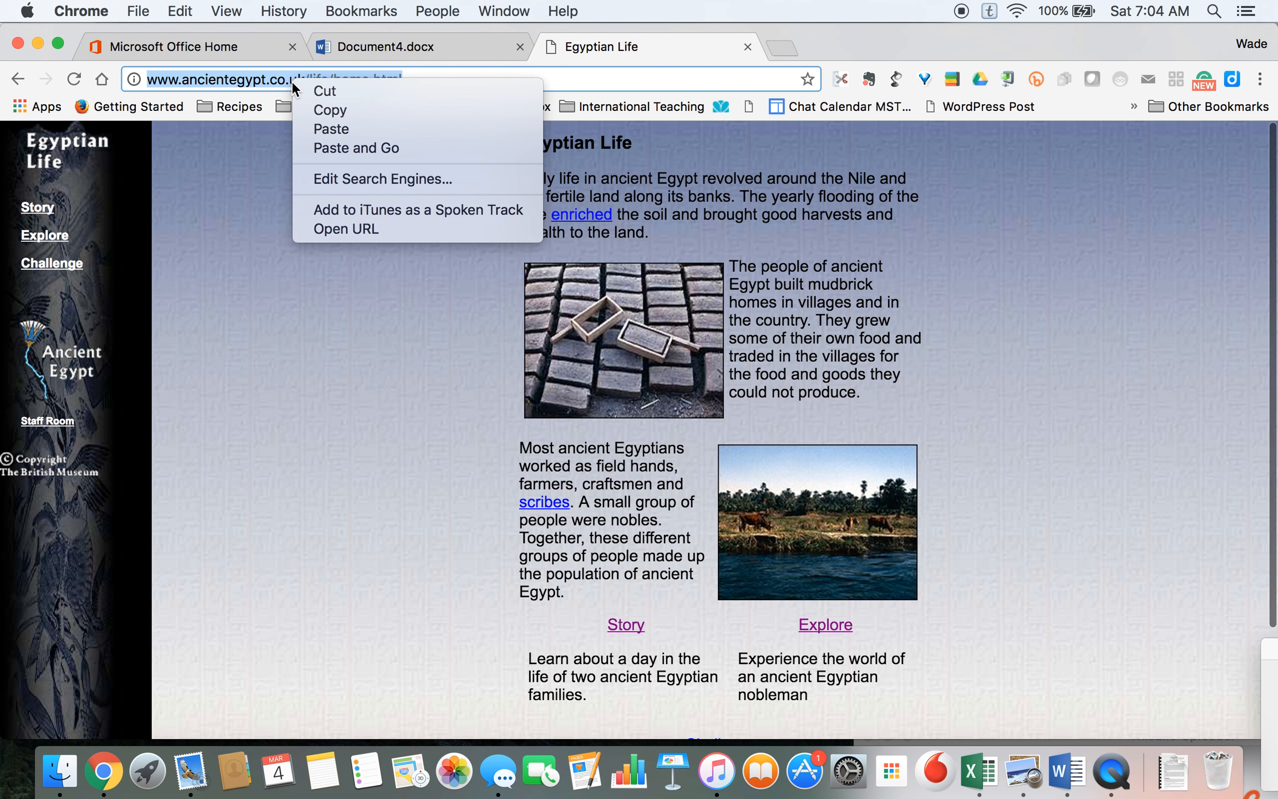
left_click(306, 110)
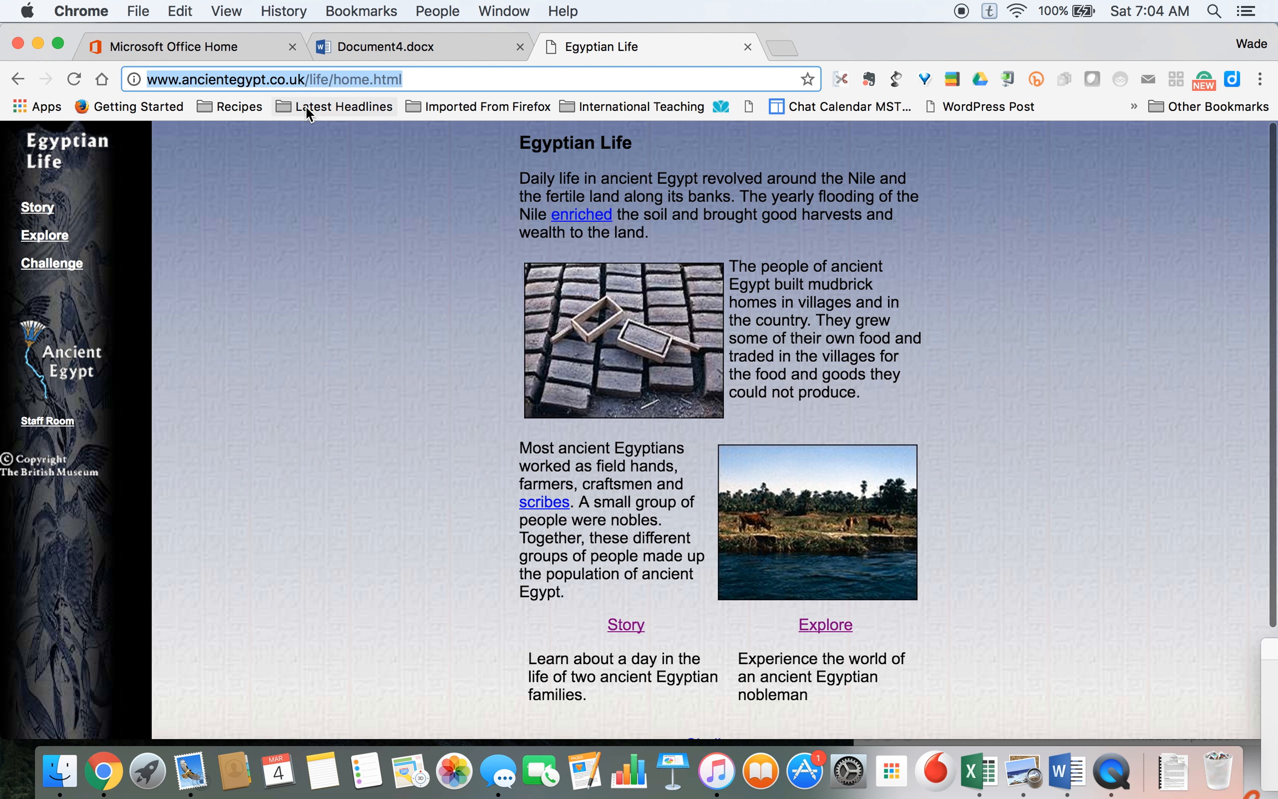
left_click(457, 48)
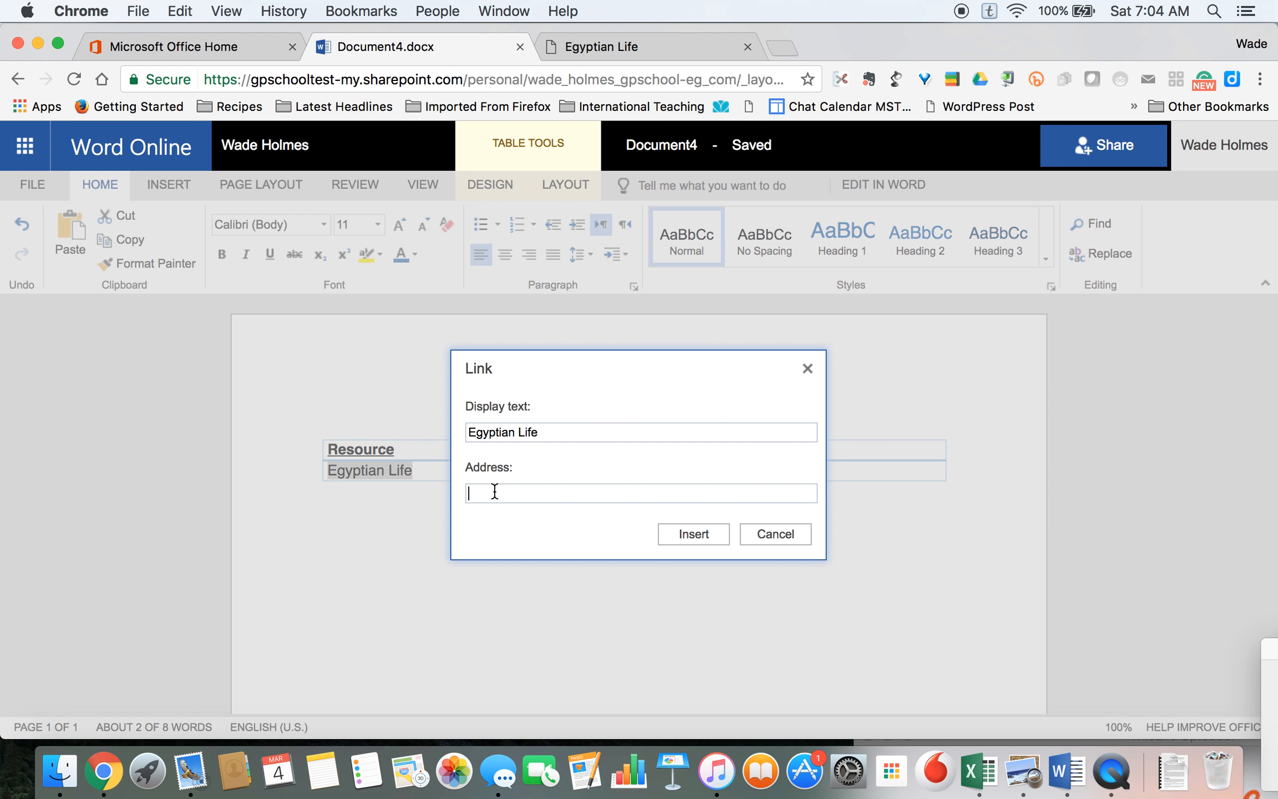
key("super+v")
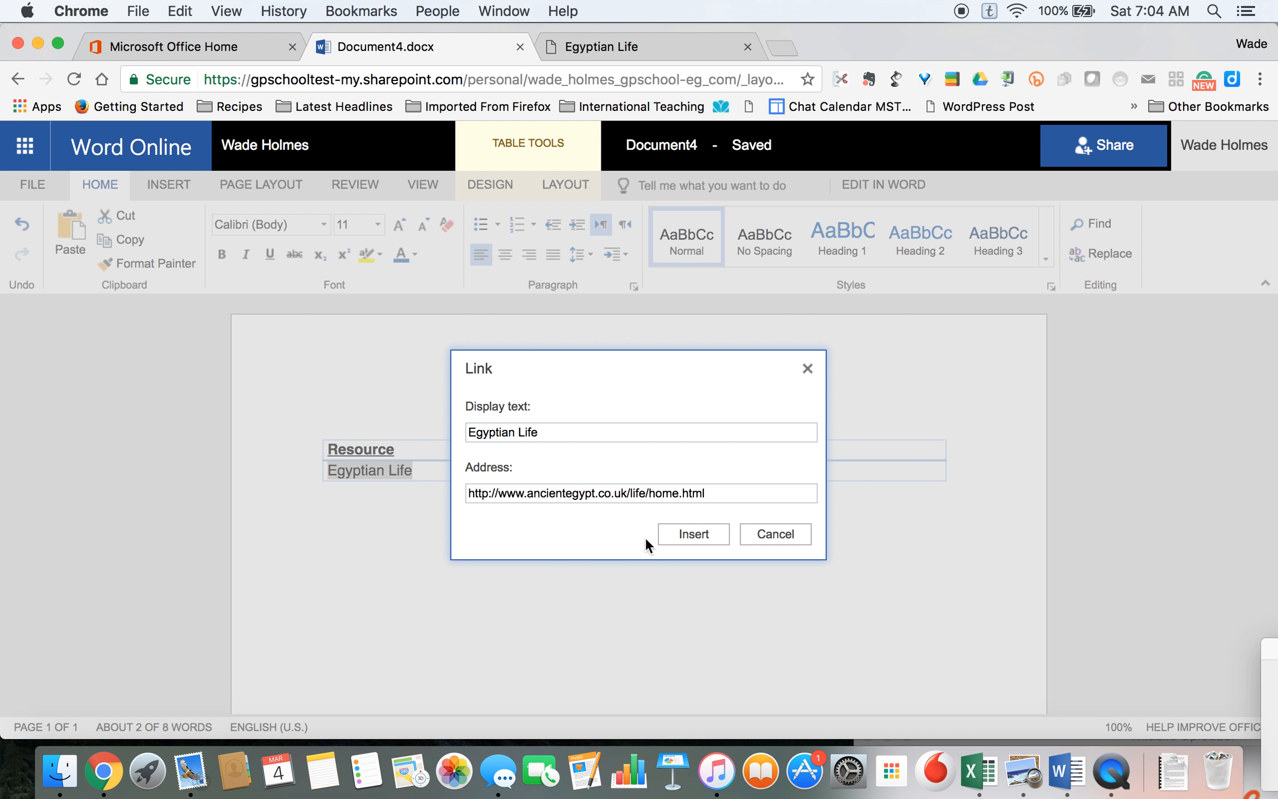
left_click(685, 529)
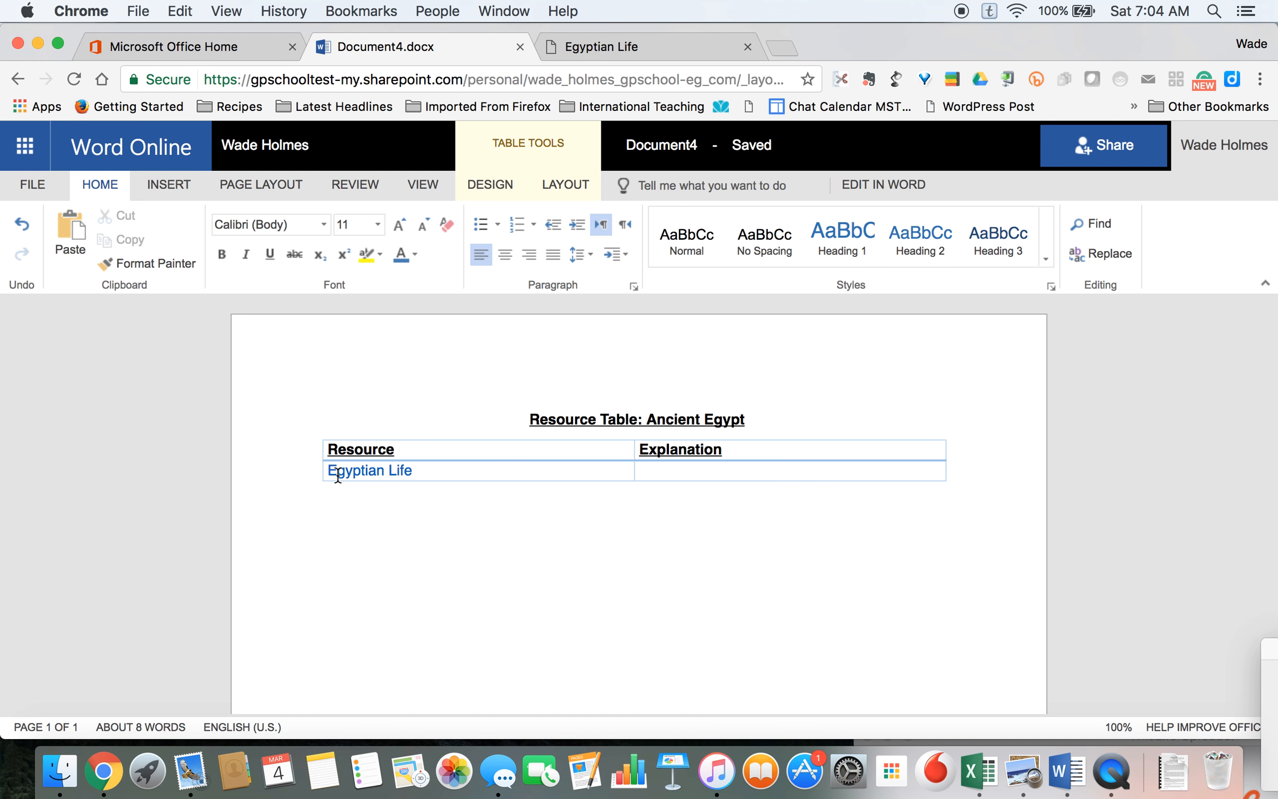
mouse_move(396, 469)
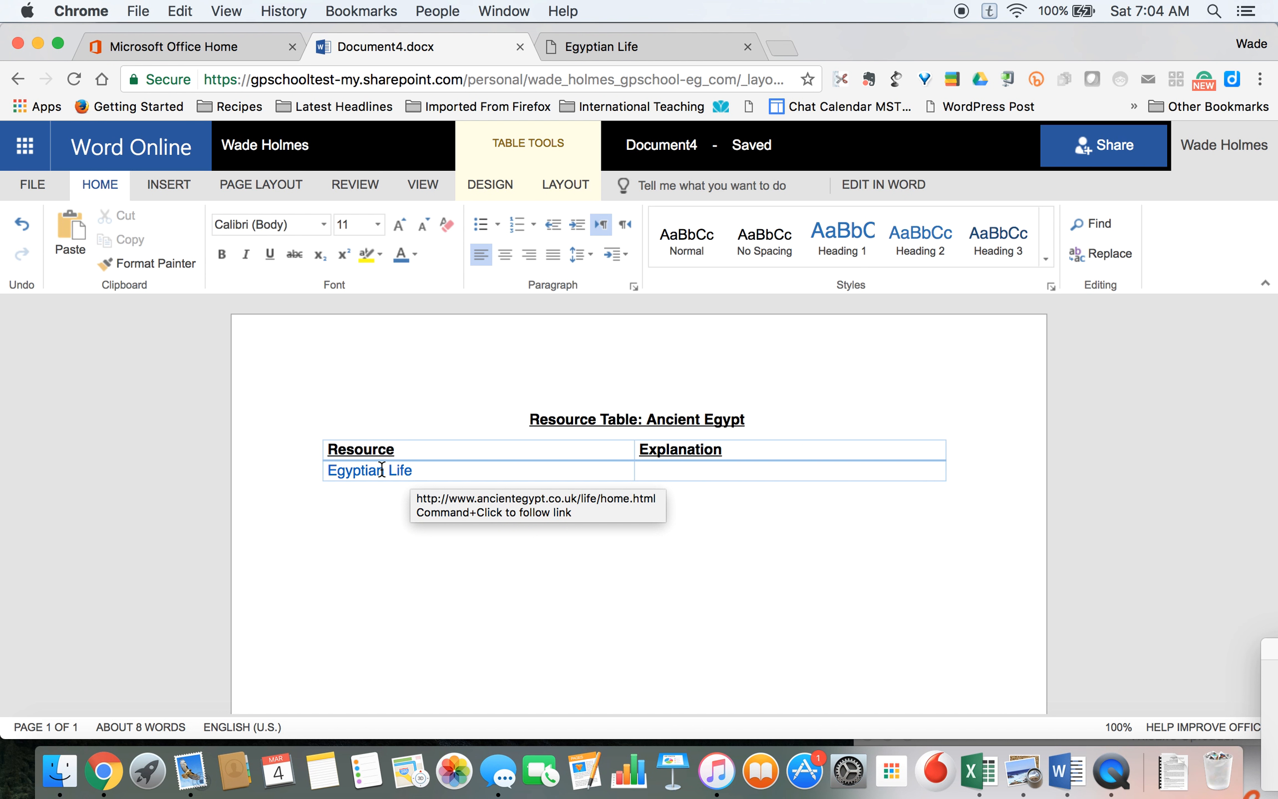
- Enter "-This website has an overview of Egyptian life" in the Explanation cell beside Egyptian Life, without bold or underline
left_click(575, 43)
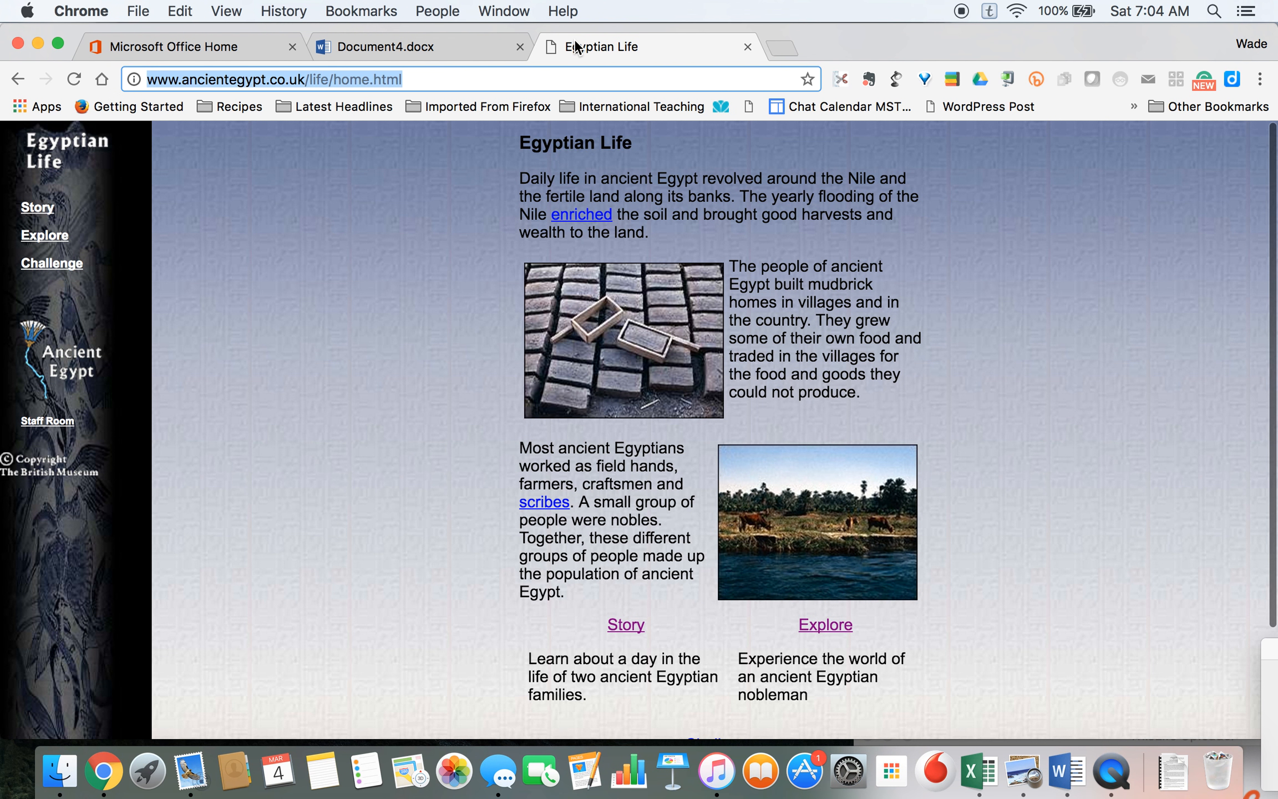
left_click(410, 33)
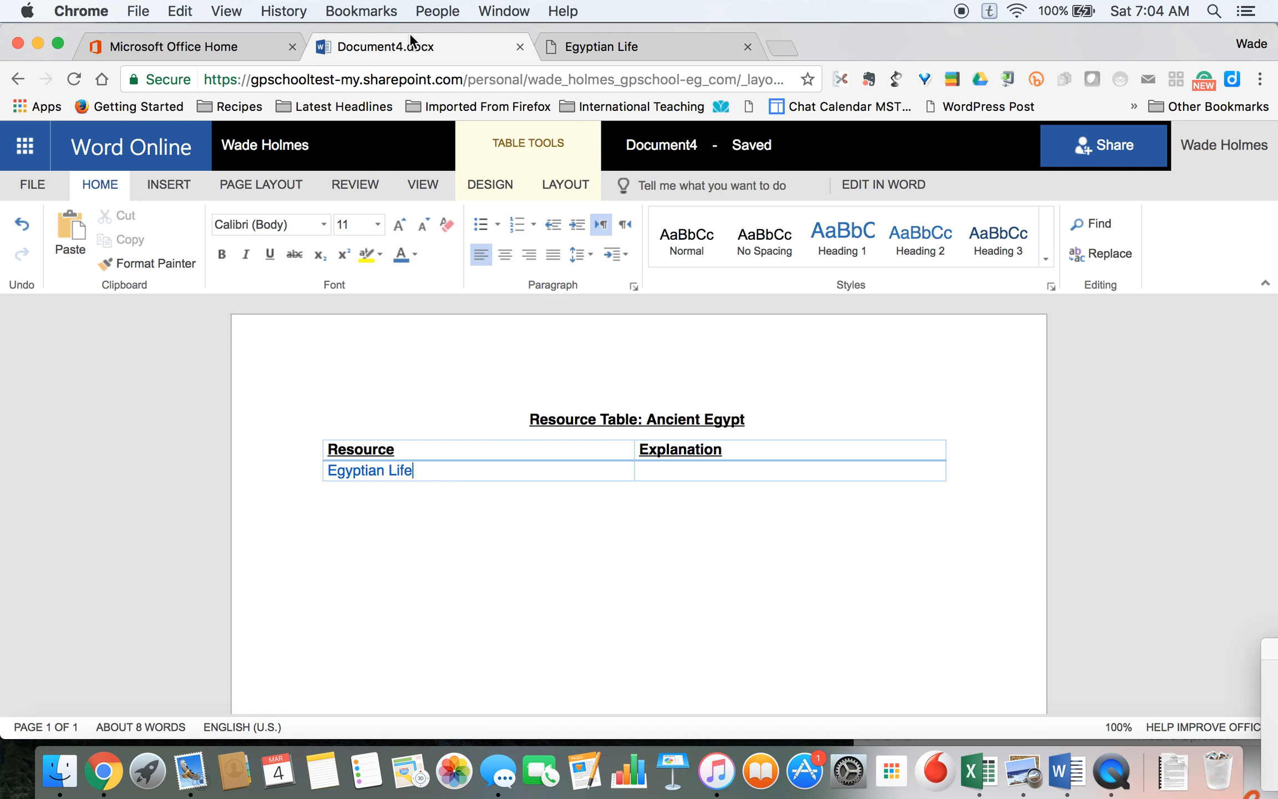
left_click(738, 469)
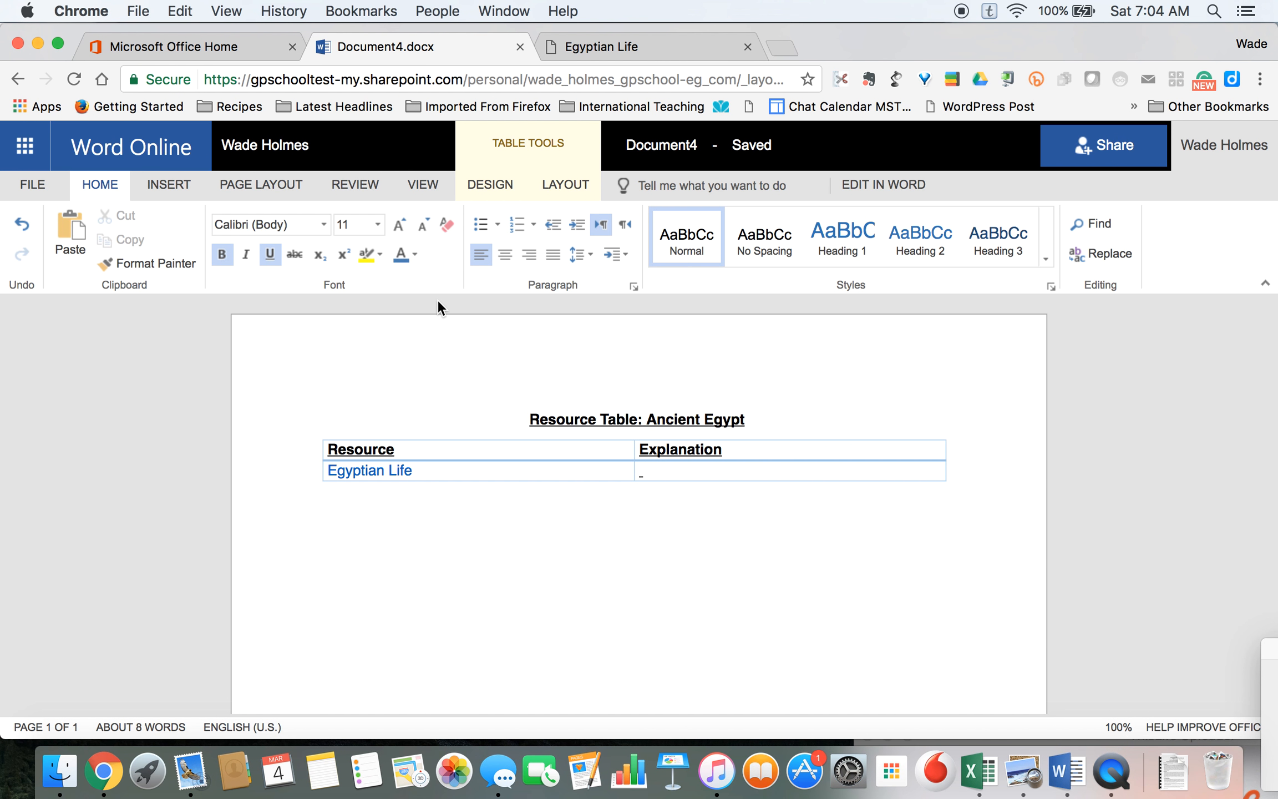
key("super+b")
key("super+u")
type("D")
key("BackSpace")
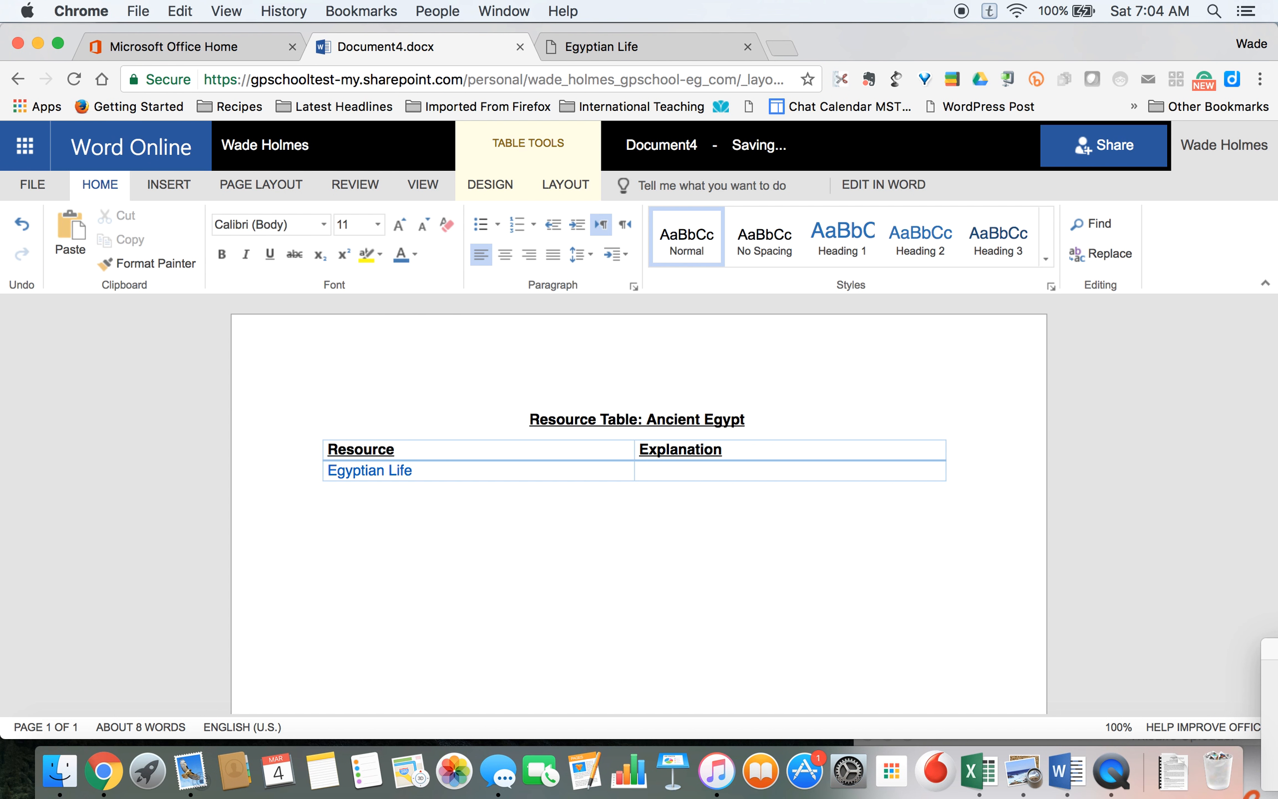
type("-This website has an overview of E")
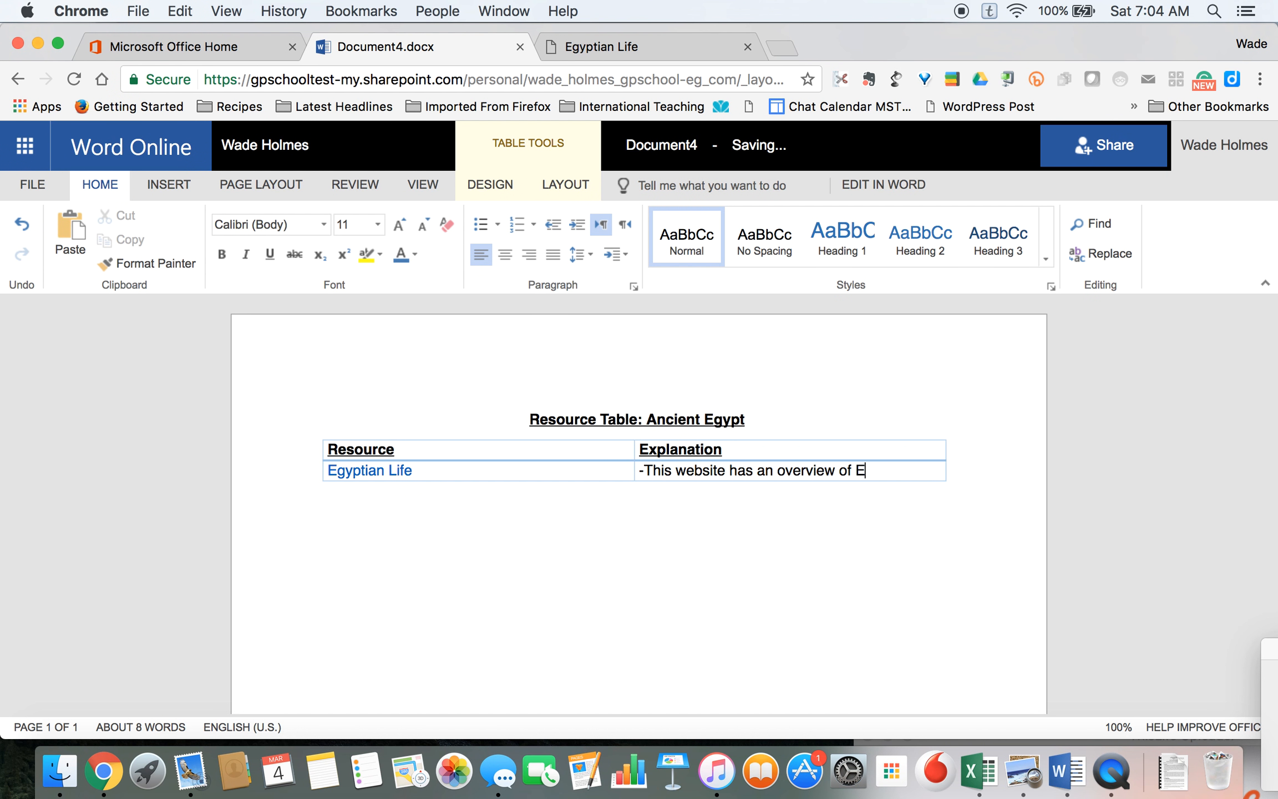
type("gyptian life")
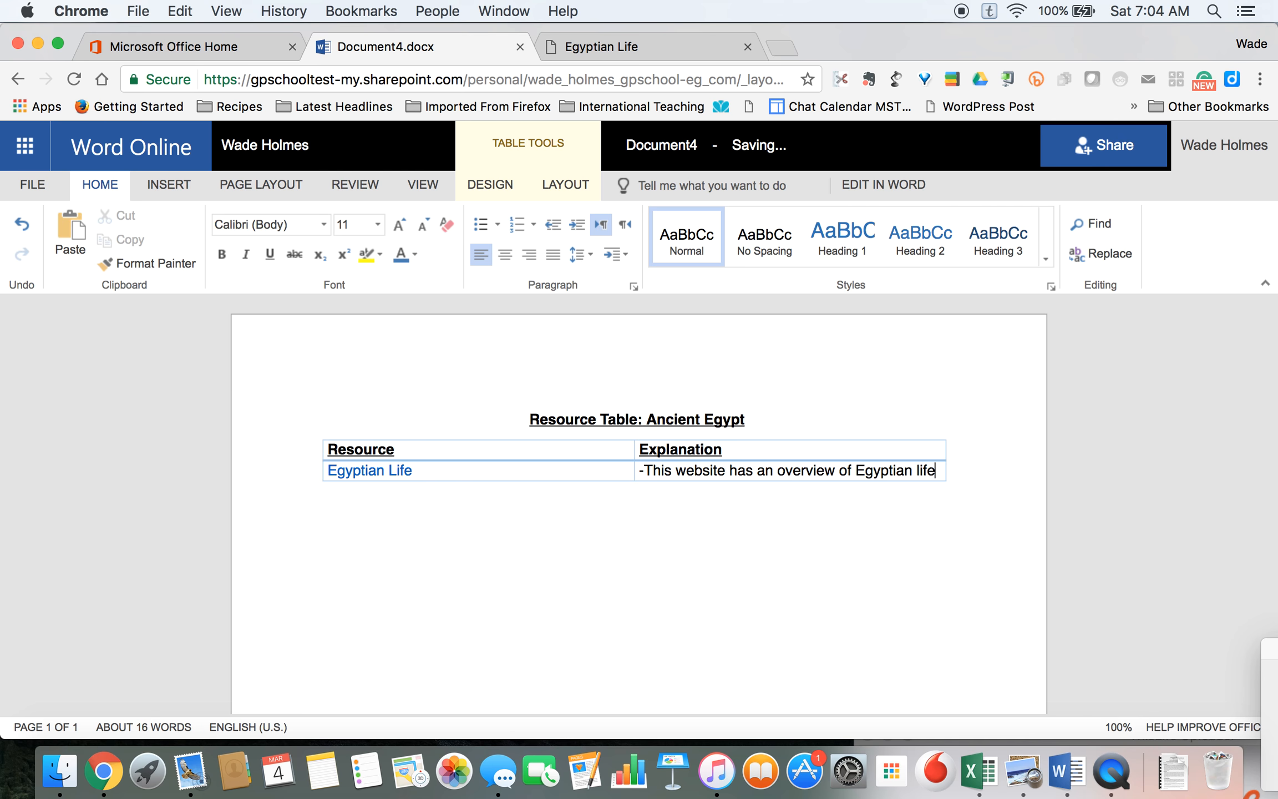
- Complete the Egyptian Life explanation with ", as well as different stories and activities for more research!" and add an empty table row below it
type(", as well as ")
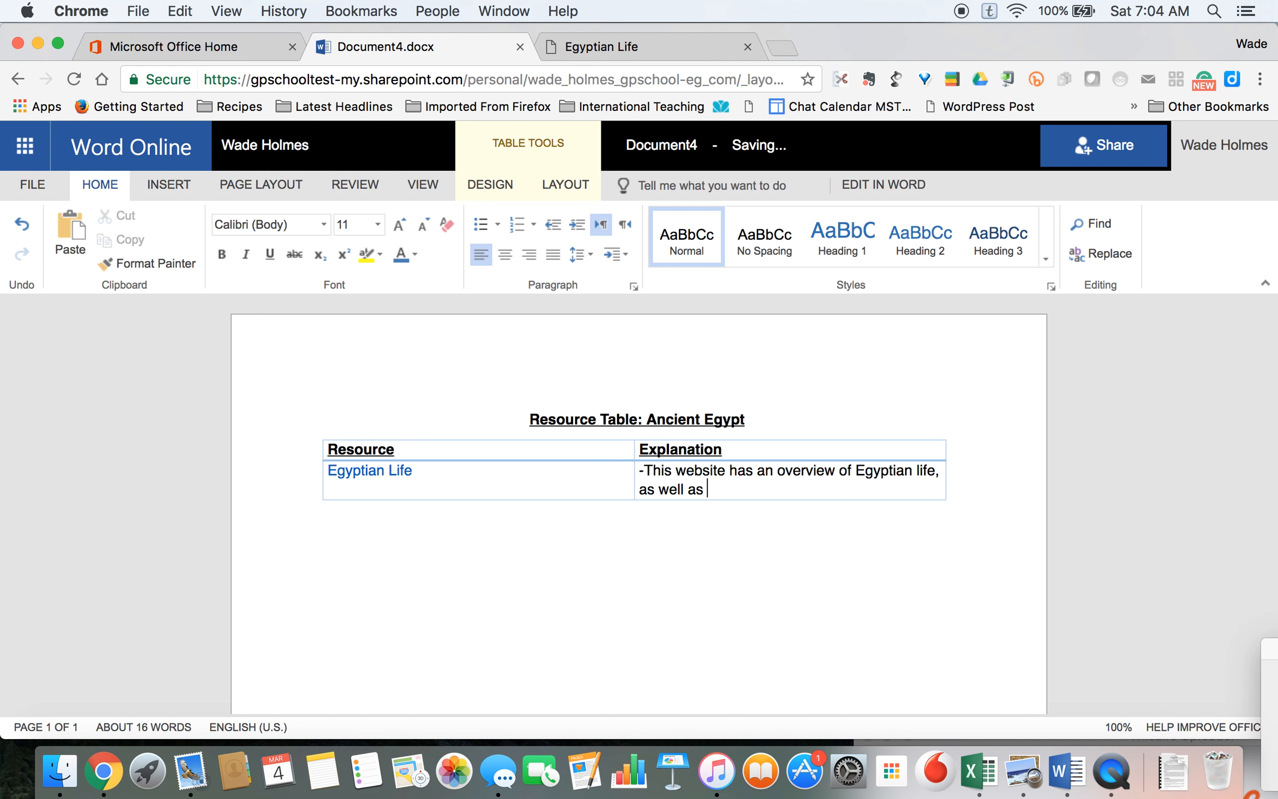
type("different stories and acti")
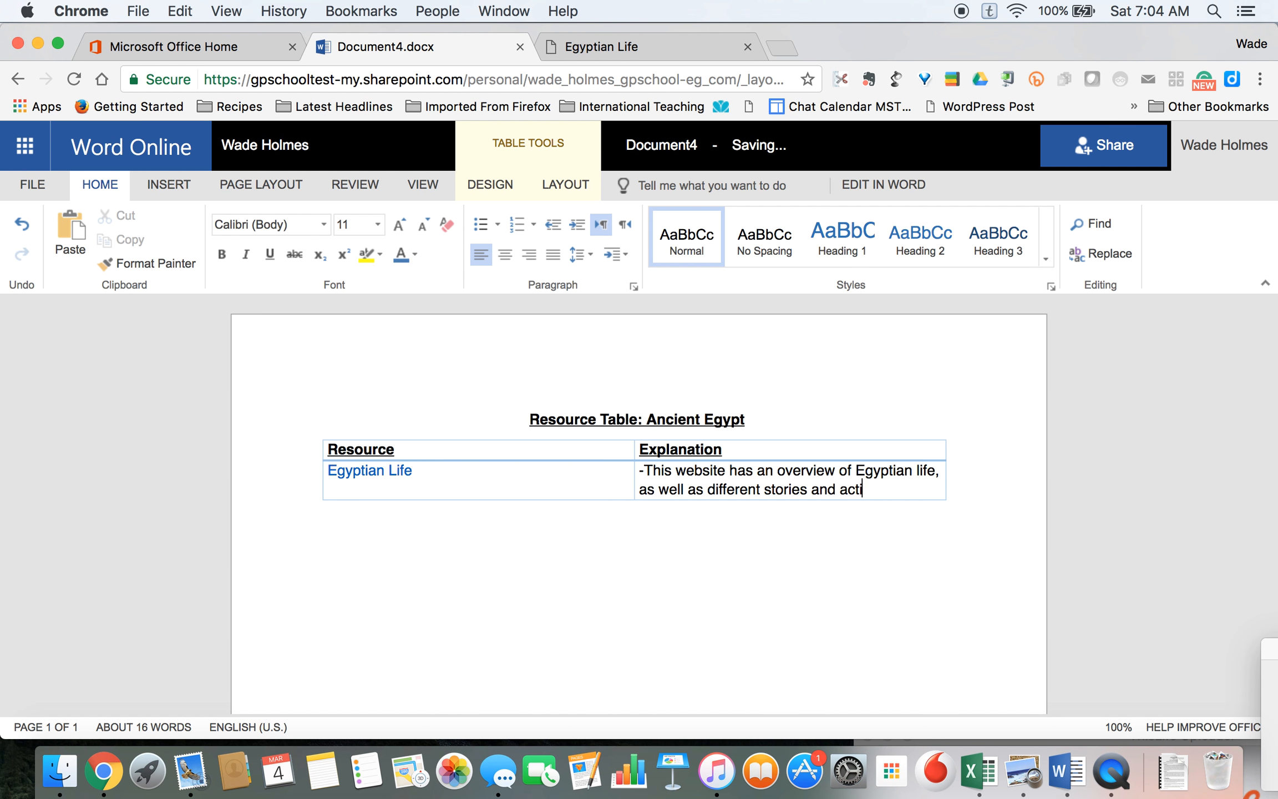
type("vities for more resear")
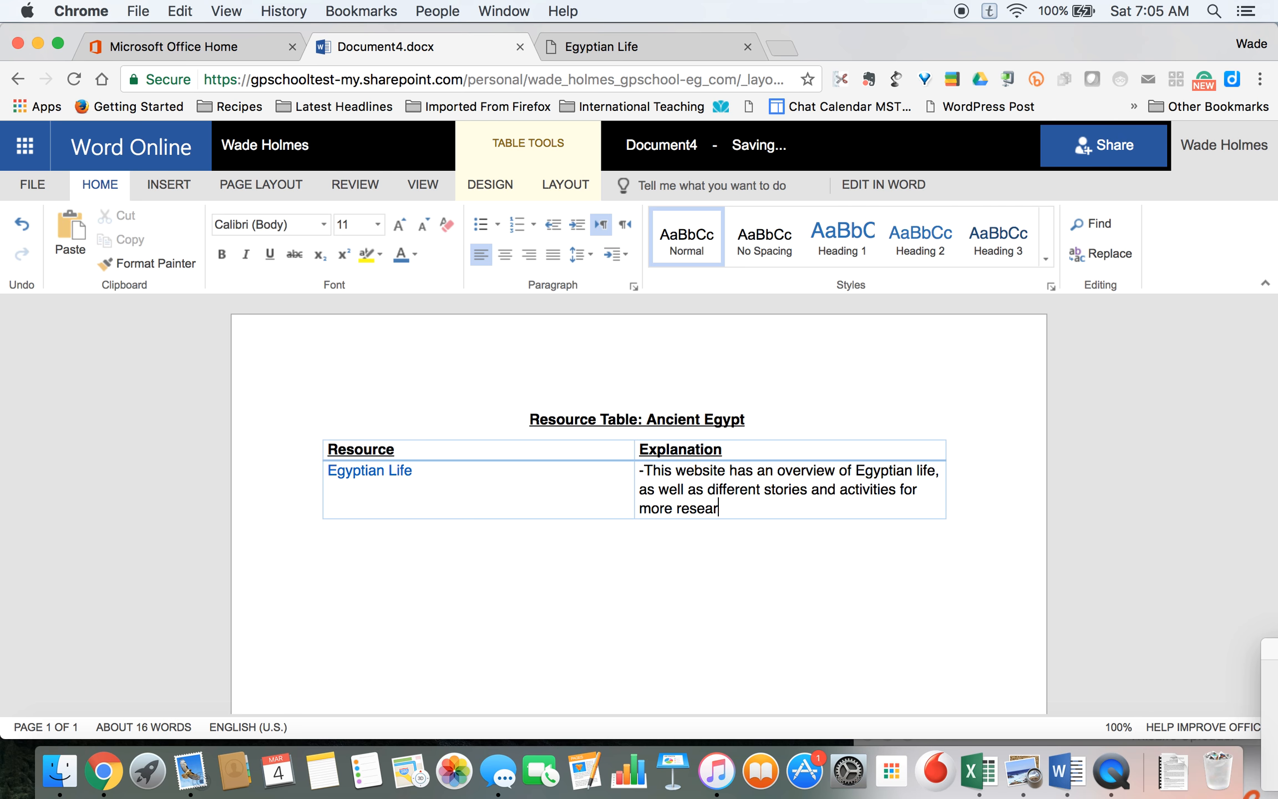
type("ch!")
key("Tab")
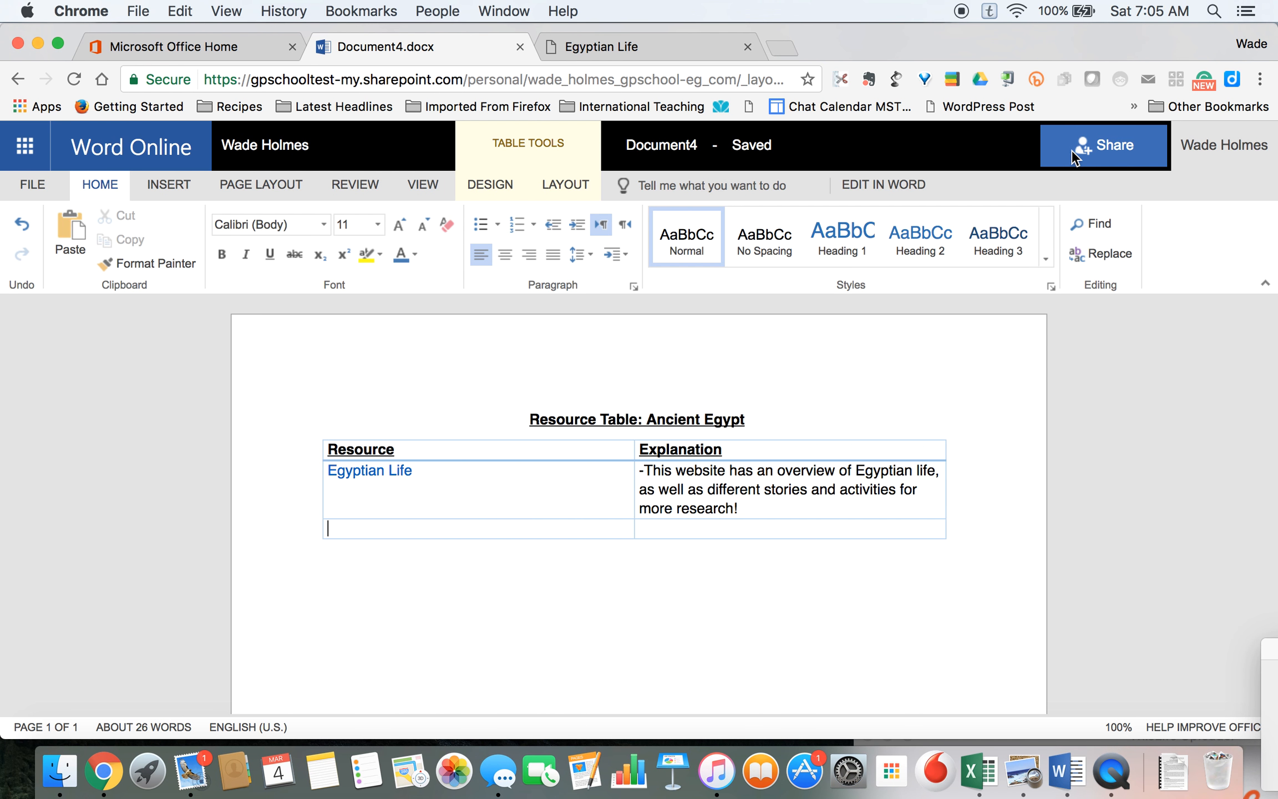
- Create a sharing link for the document using the "View link - no sign-in required" option
left_click(1101, 145)
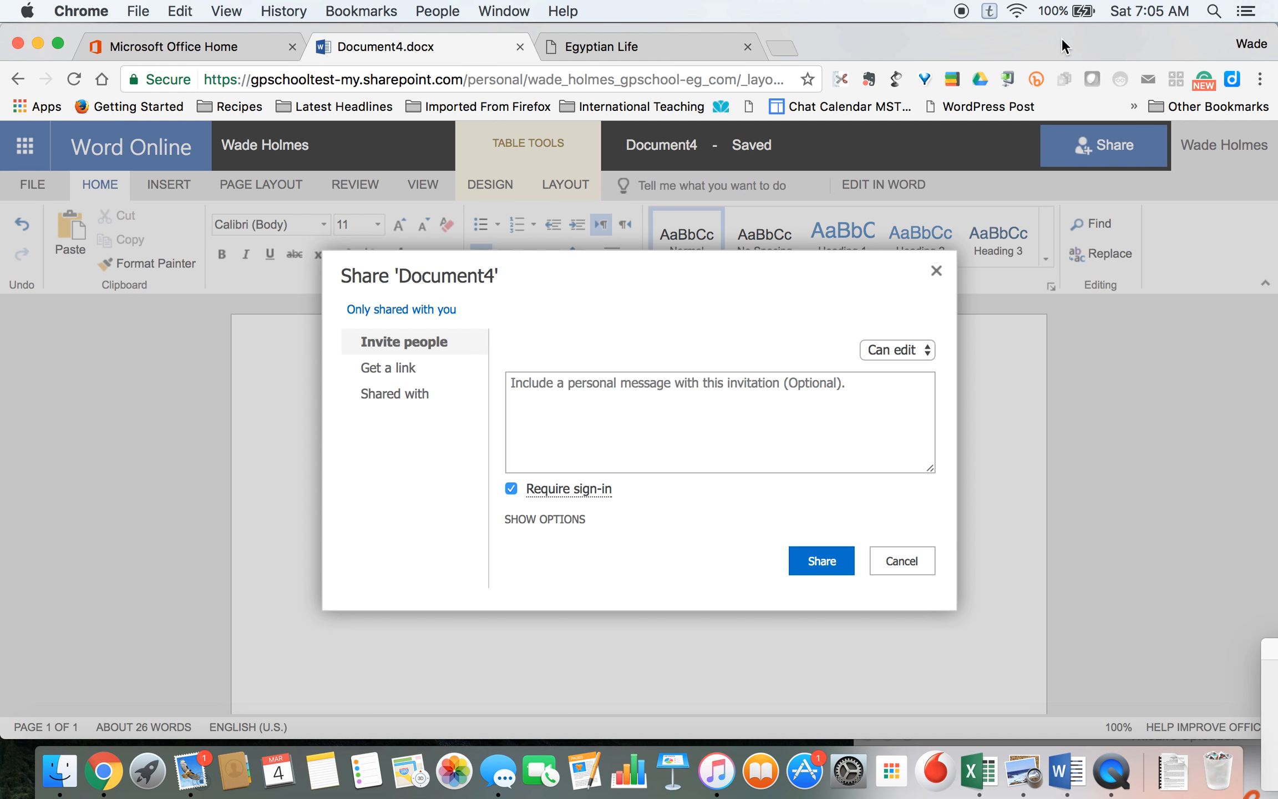
left_click(417, 361)
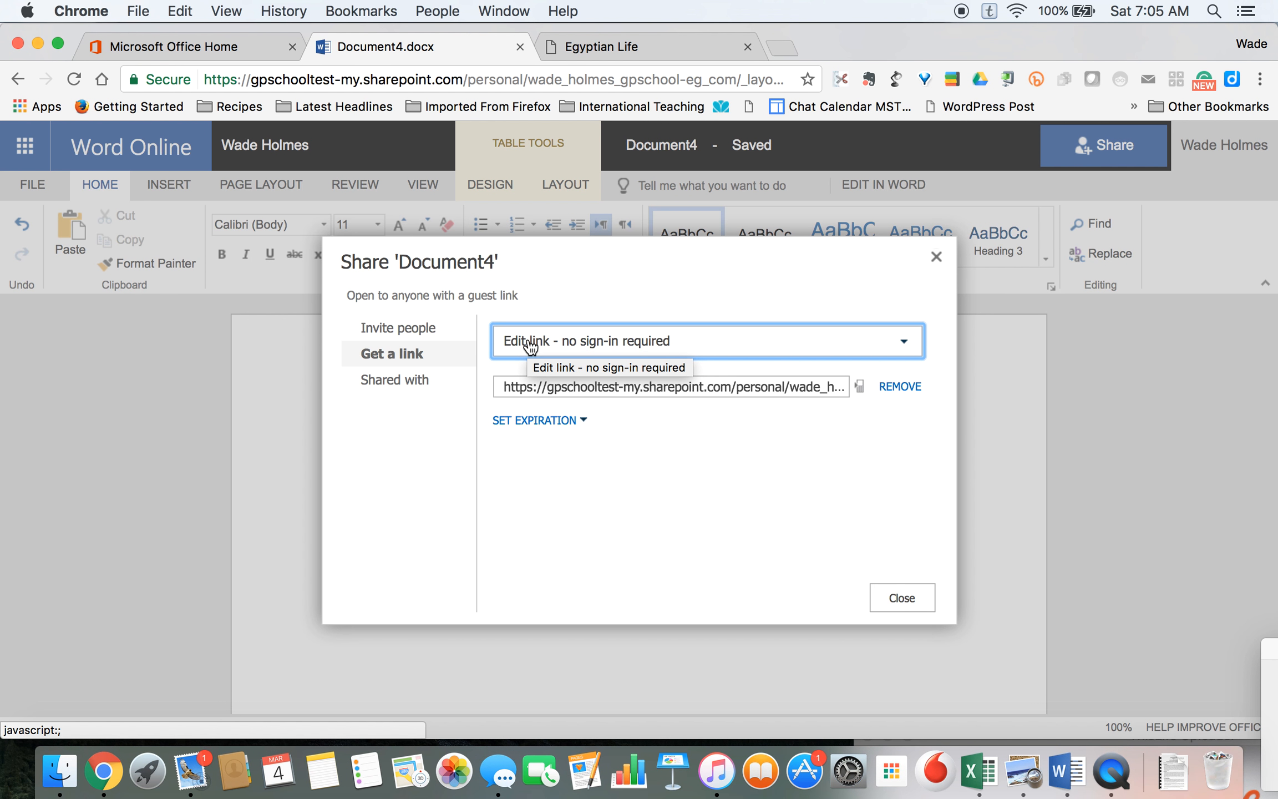
left_click(903, 343)
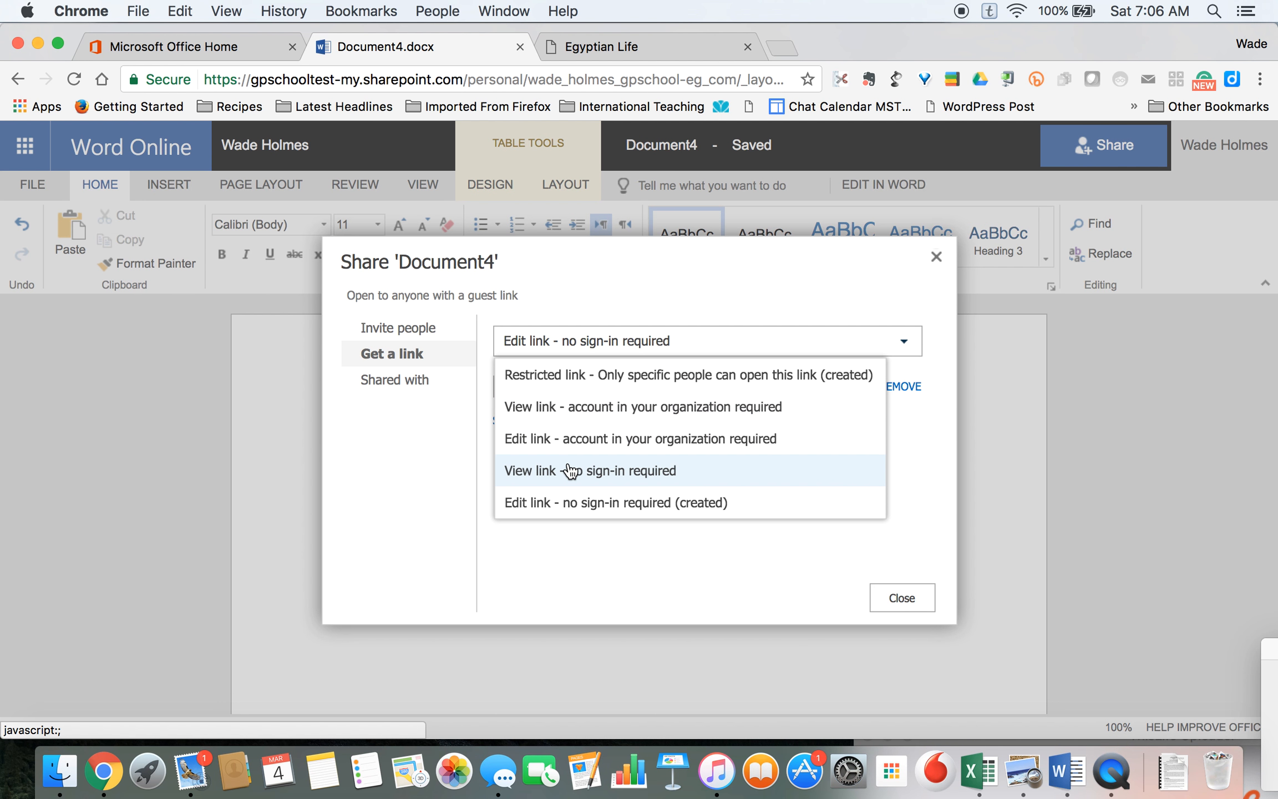
left_click(650, 475)
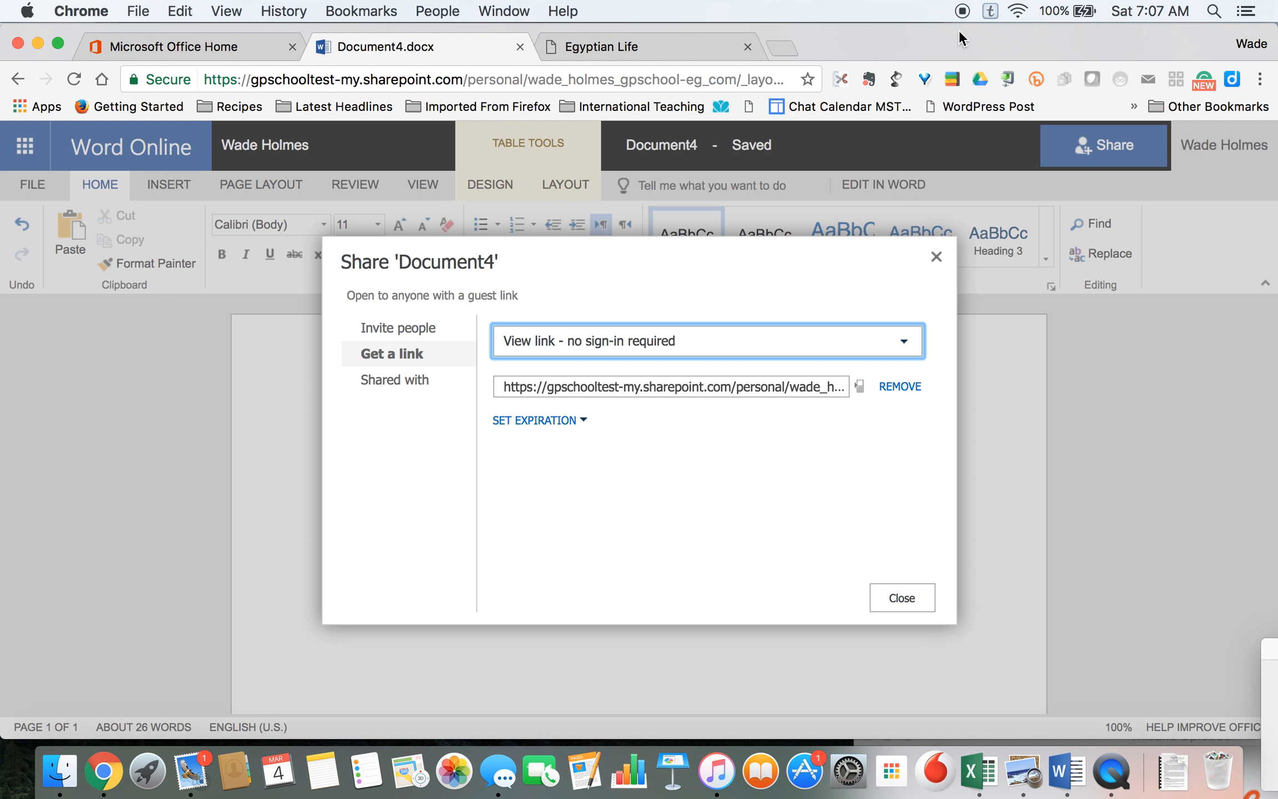
left_click(962, 11)
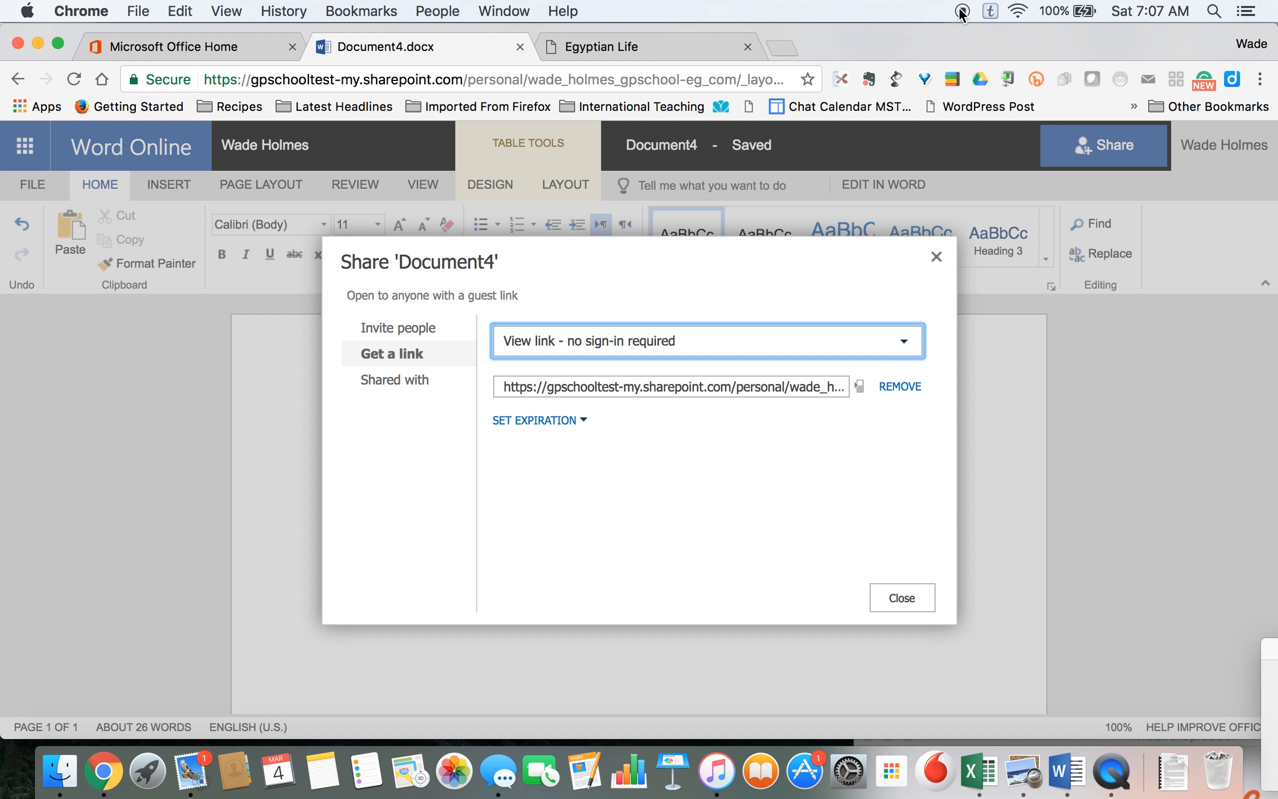